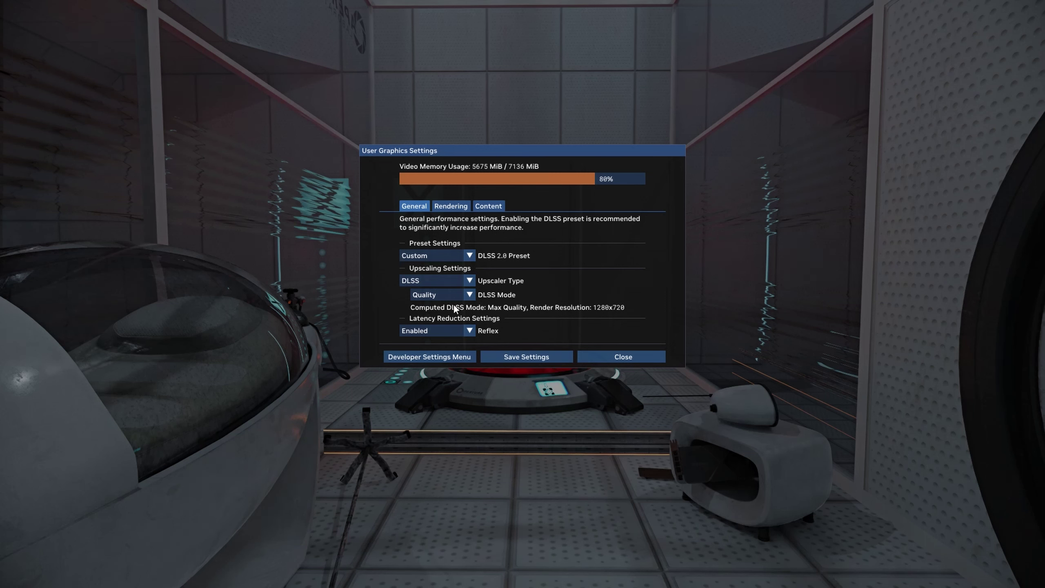
# - Check the Rendering and Content tabs of RTX Remix graphics settings, then close them
pyautogui.click(450, 207)
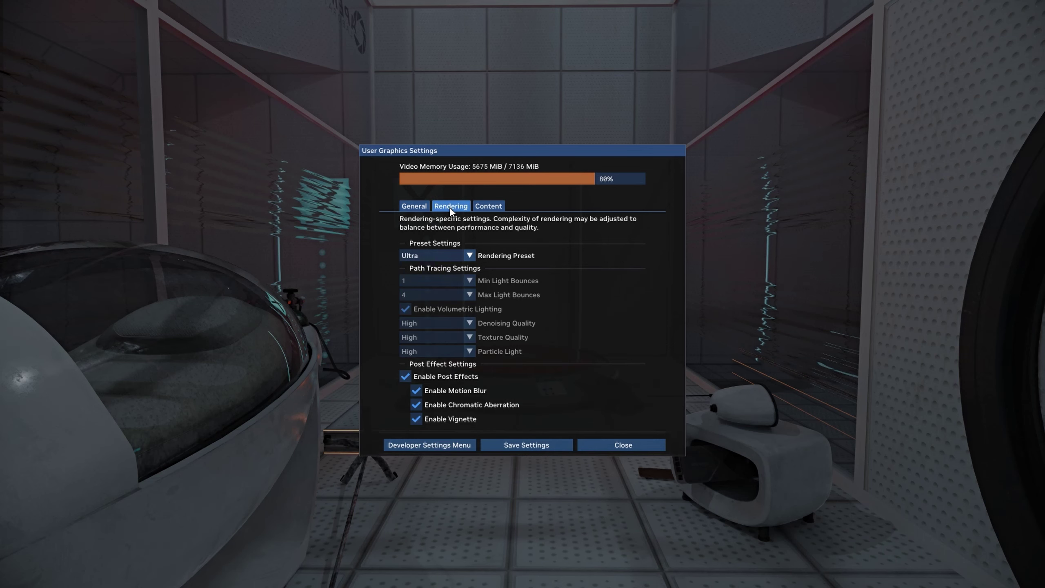
pyautogui.click(487, 206)
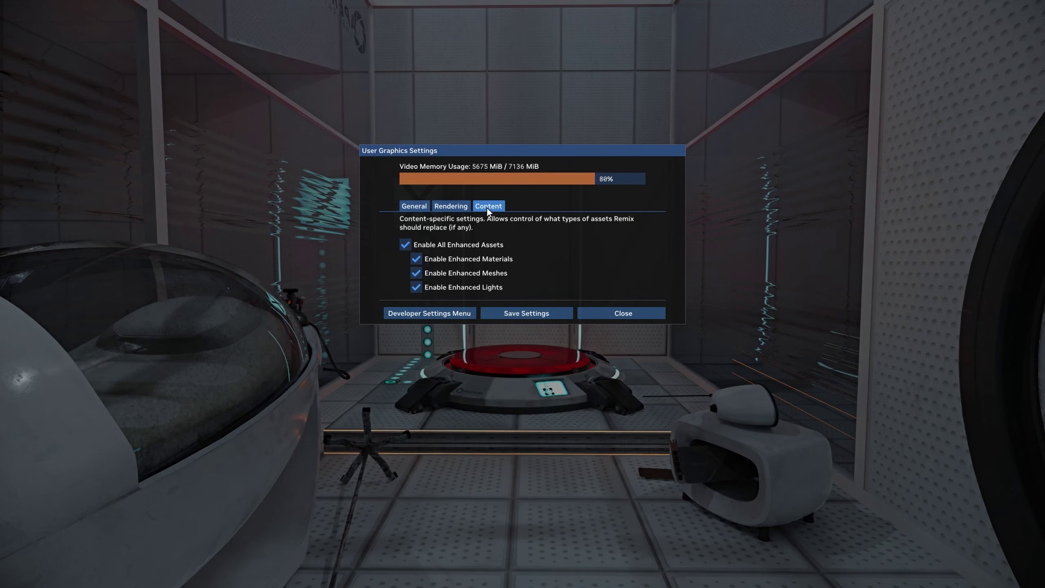
pyautogui.click(621, 313)
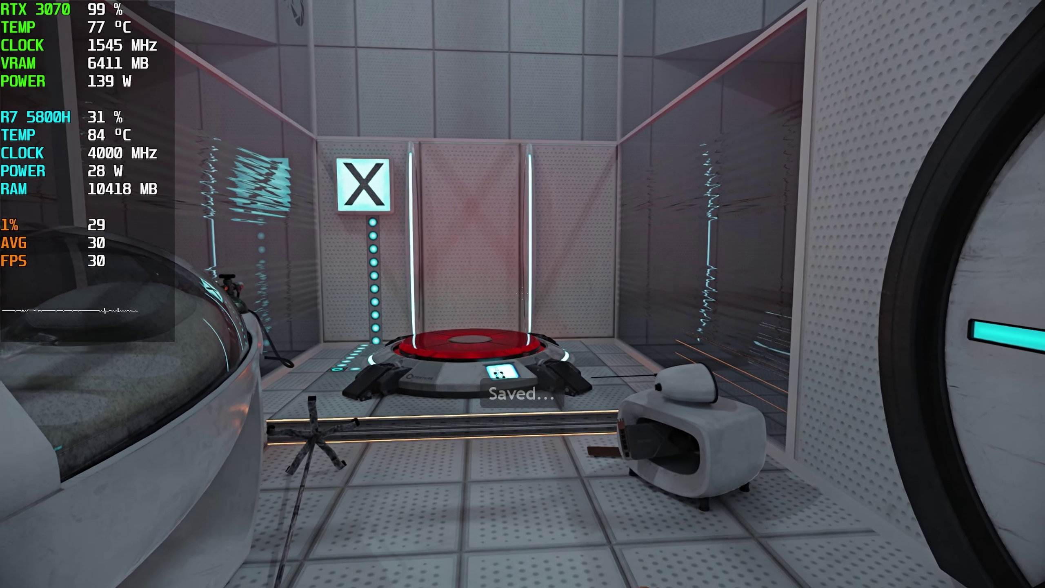
# - Trigger the cube drop, pass through the blue portal and pick up the cube
pyautogui.press('w')
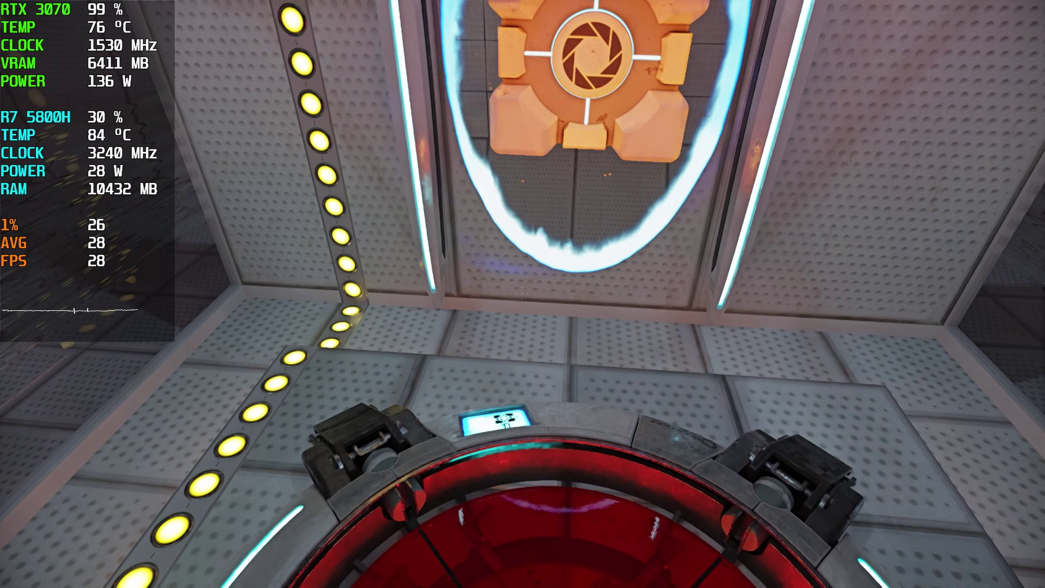
pyautogui.press('e')
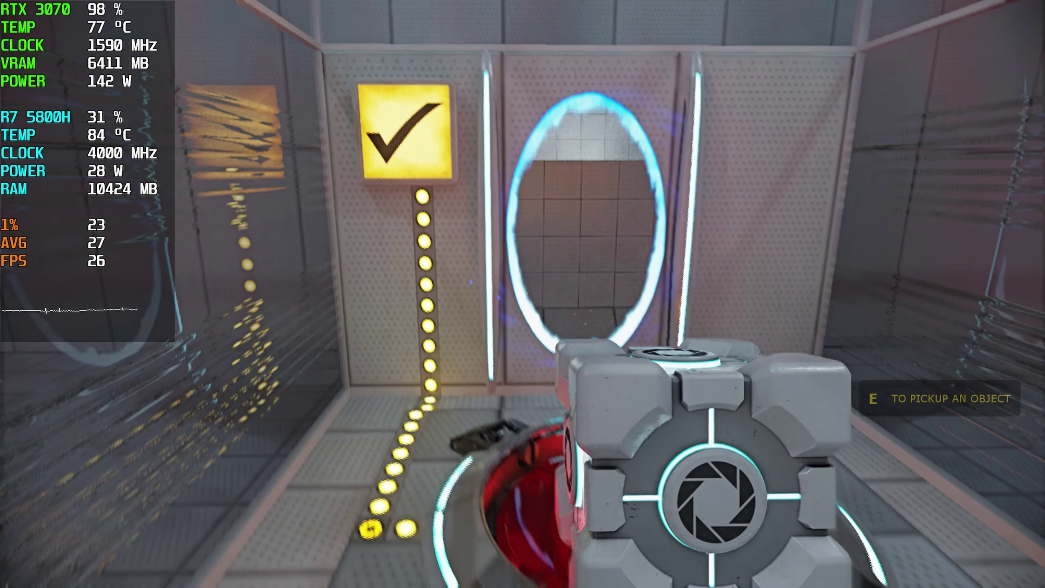
pyautogui.press('e')
pyautogui.press('w')
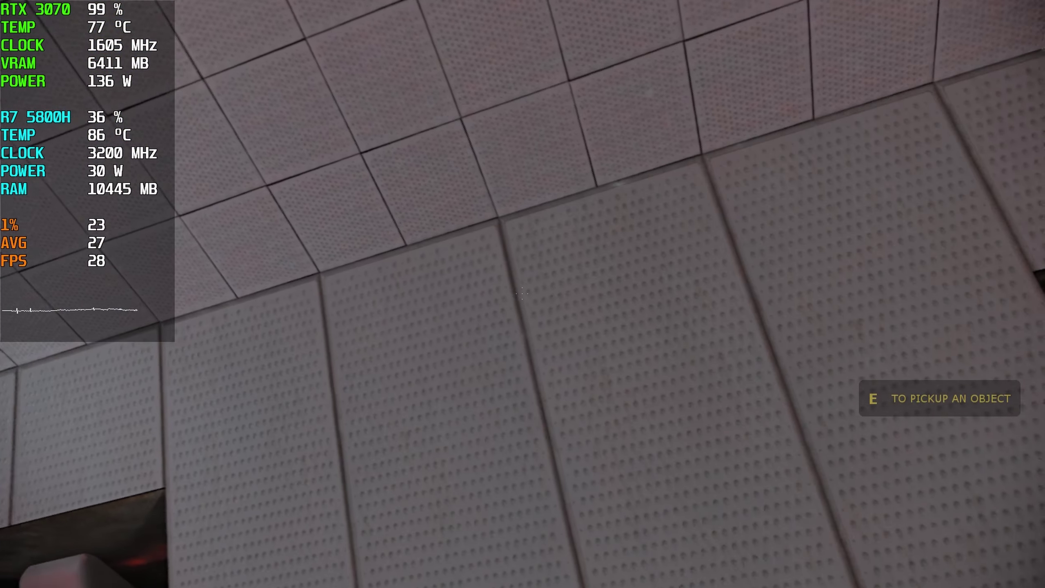
pyautogui.press('e')
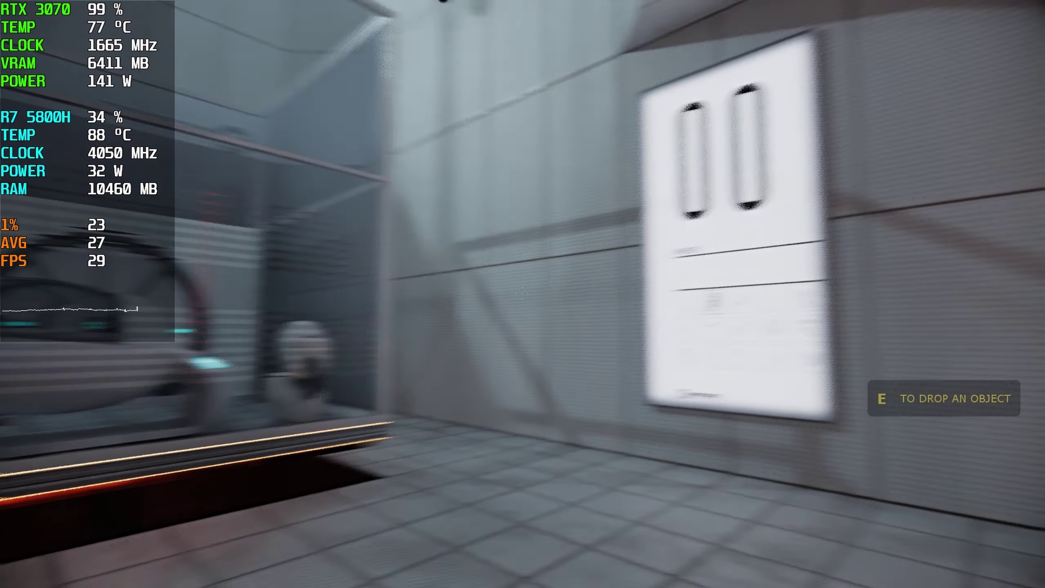
pyautogui.press('w')
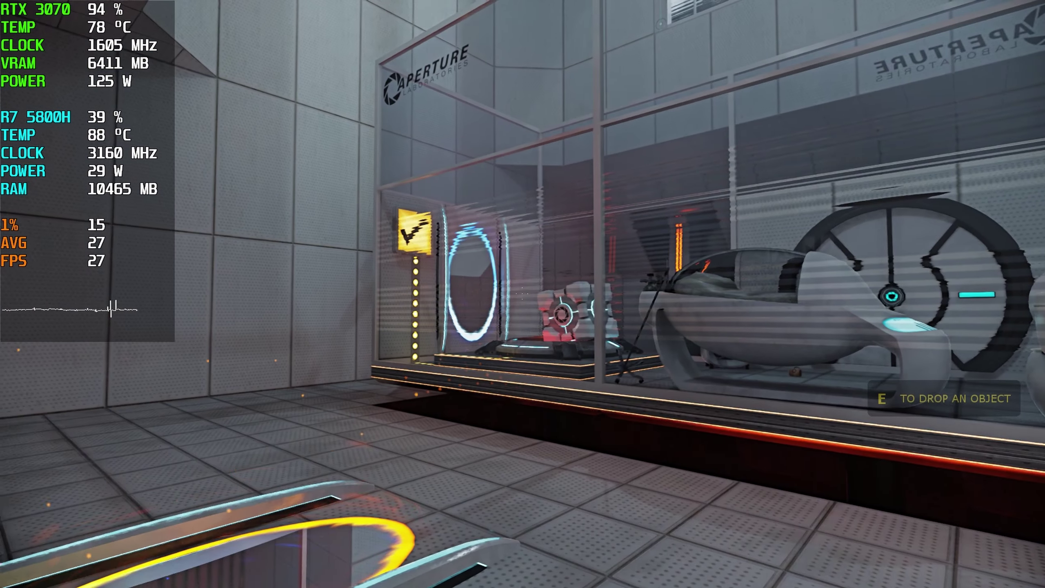
# - Walk past the glass chamber to the round exit door and into the elevator
pyautogui.press('w')
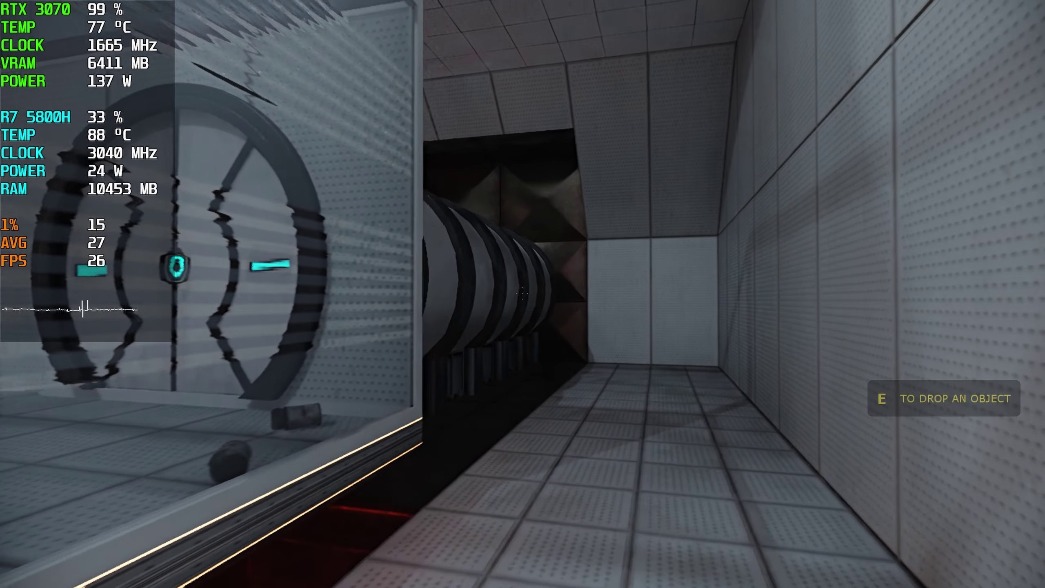
pyautogui.press('w')
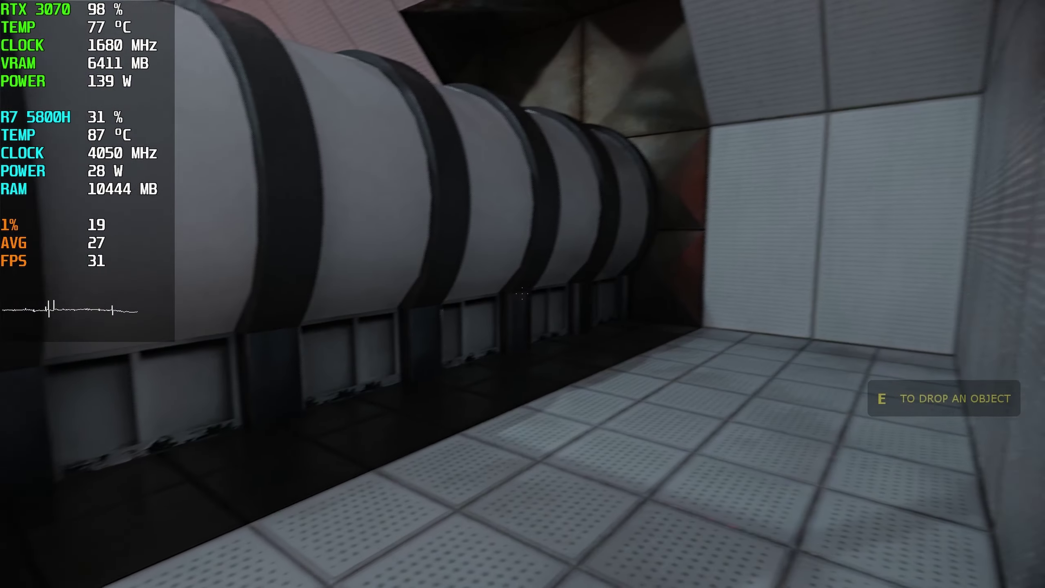
pyautogui.press('w')
pyautogui.press('w')
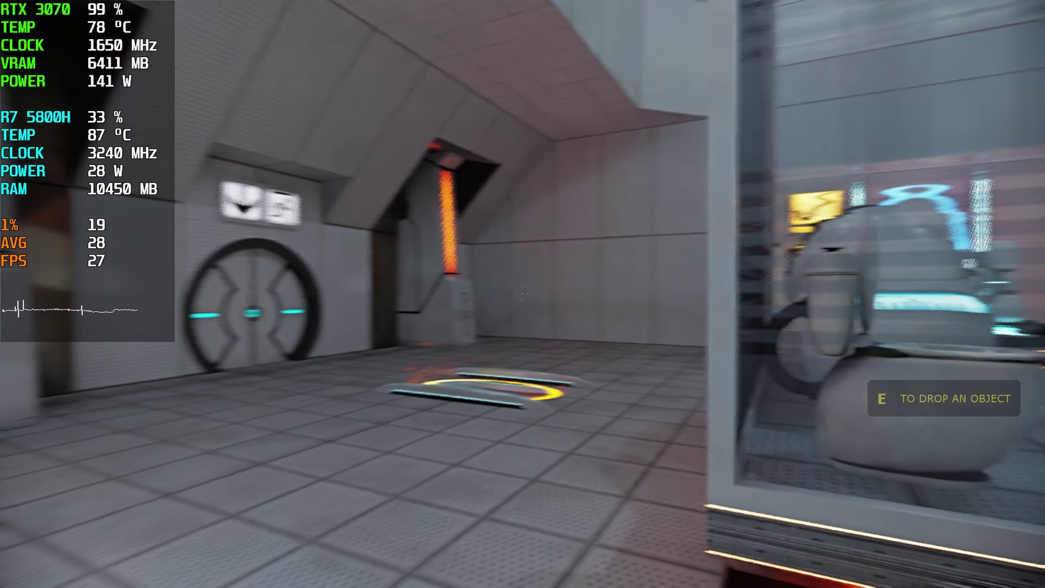
pyautogui.press('w')
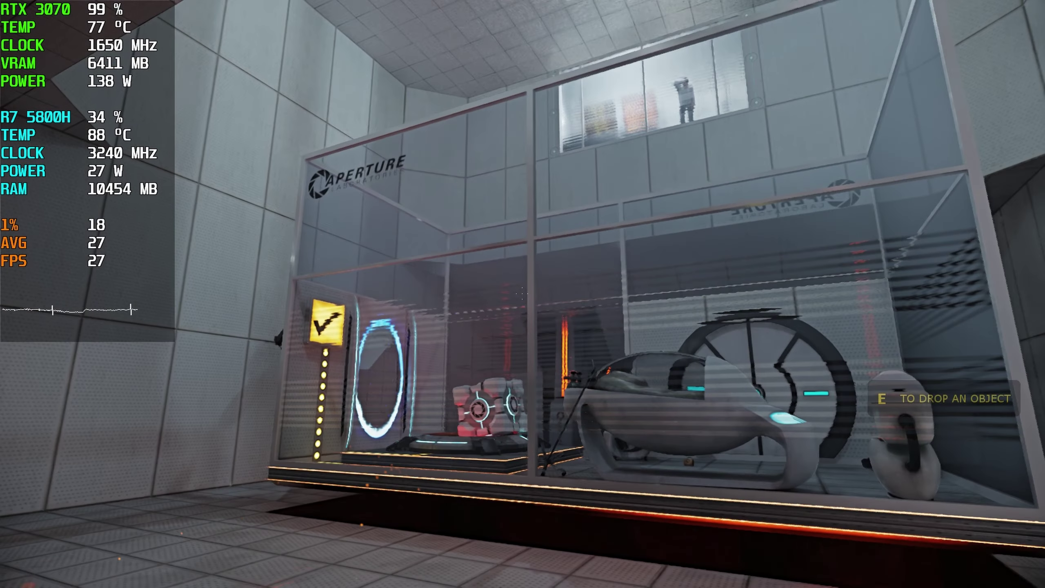
pyautogui.press('s')
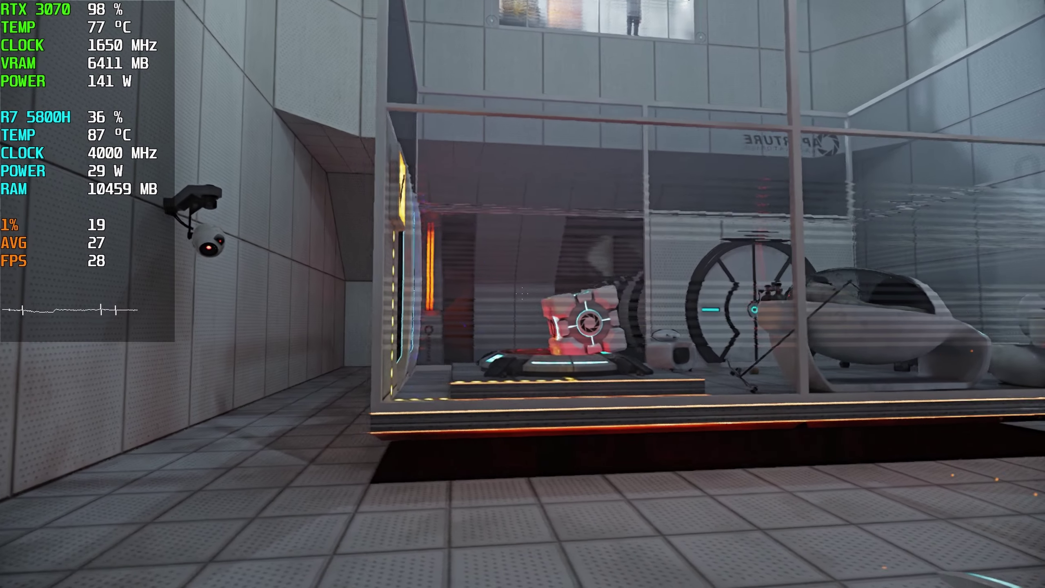
pyautogui.press('w')
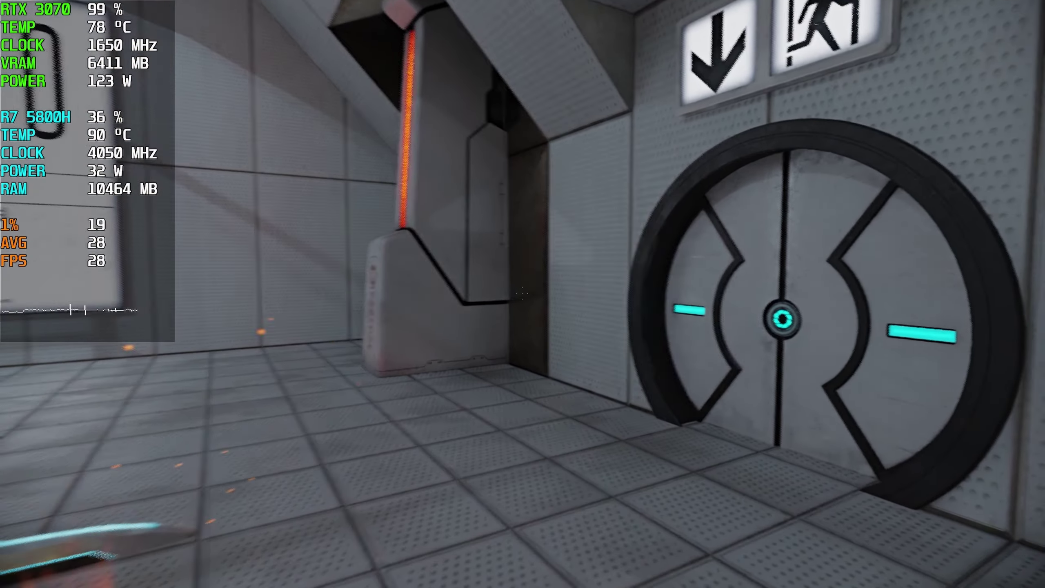
pyautogui.press('w')
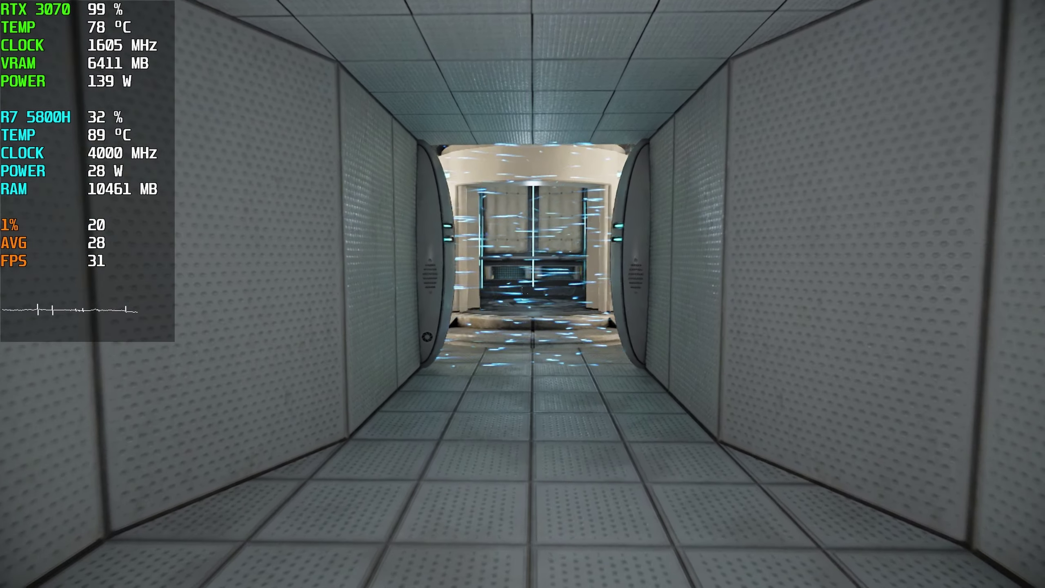
pyautogui.press('w')
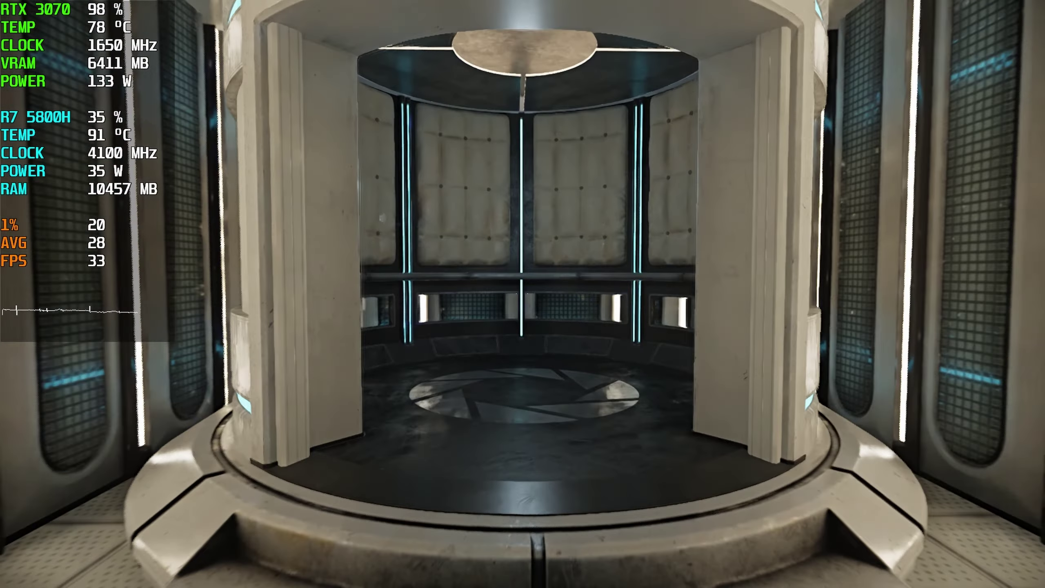
# - Face the elevator doors, look around during the ride, then walk out into the corridor
pyautogui.press('w')
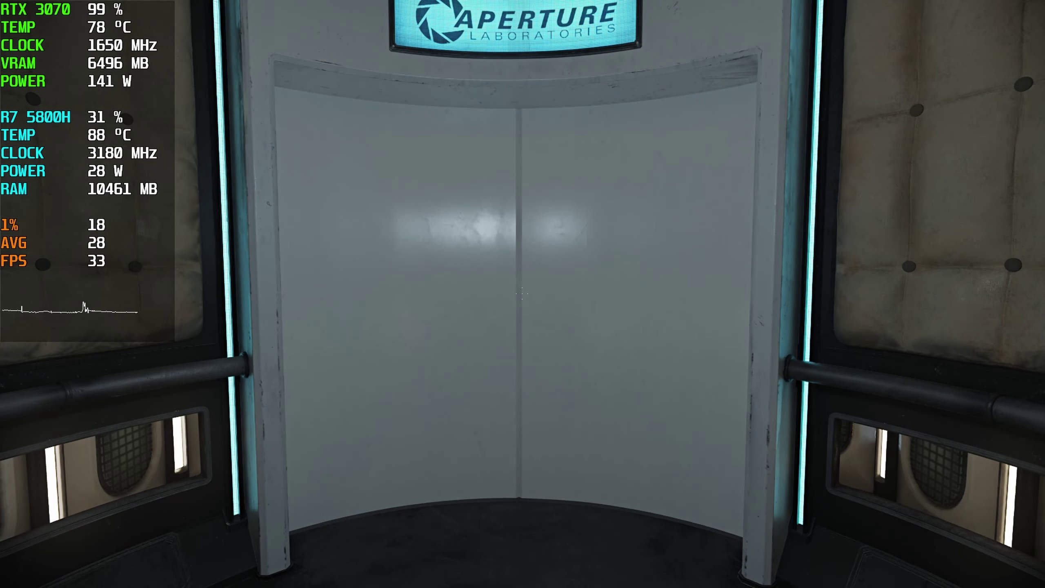
pyautogui.moveTo(523, 294); pyautogui.dragTo(523, 294)
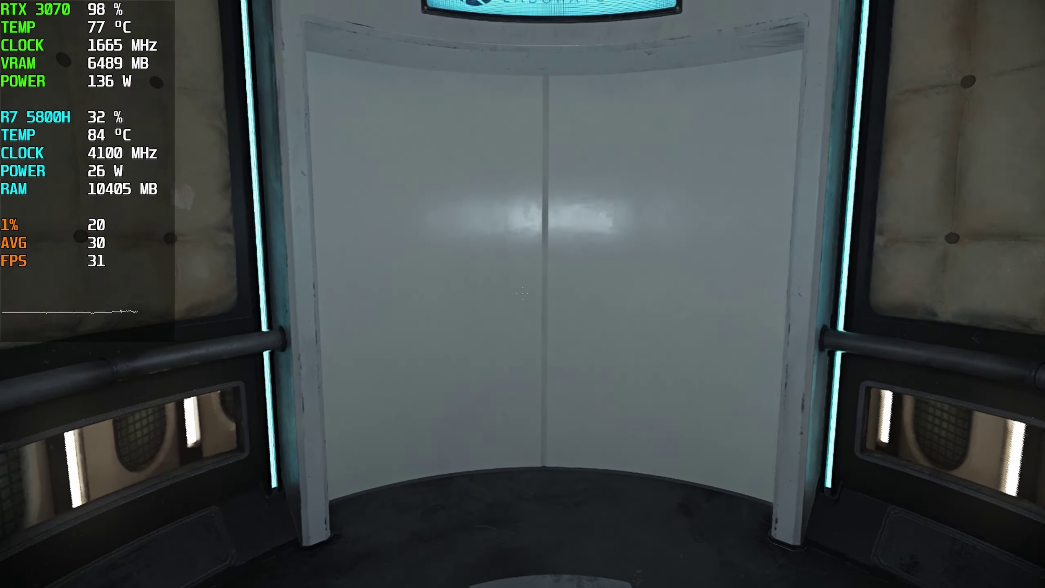
pyautogui.press('w')
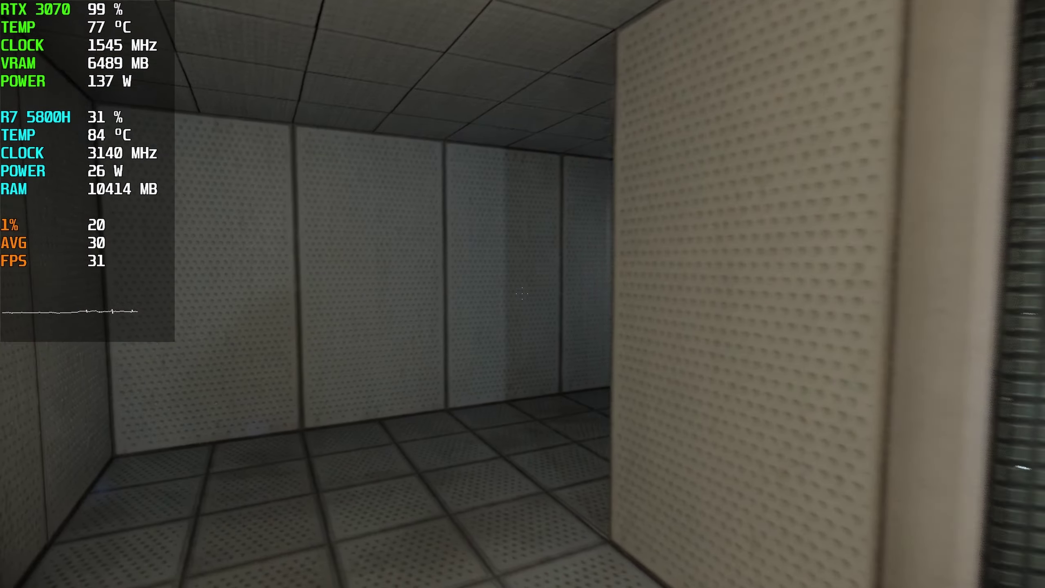
# - Walk through the glass-walled corridor past the turrets to the chamber 01 sign
pyautogui.press('w')
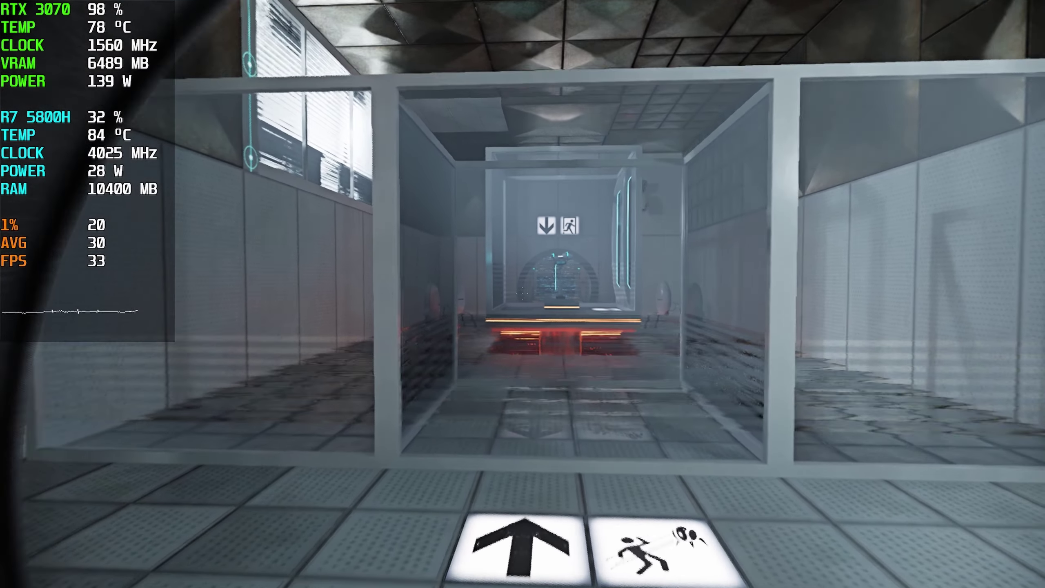
pyautogui.press('w')
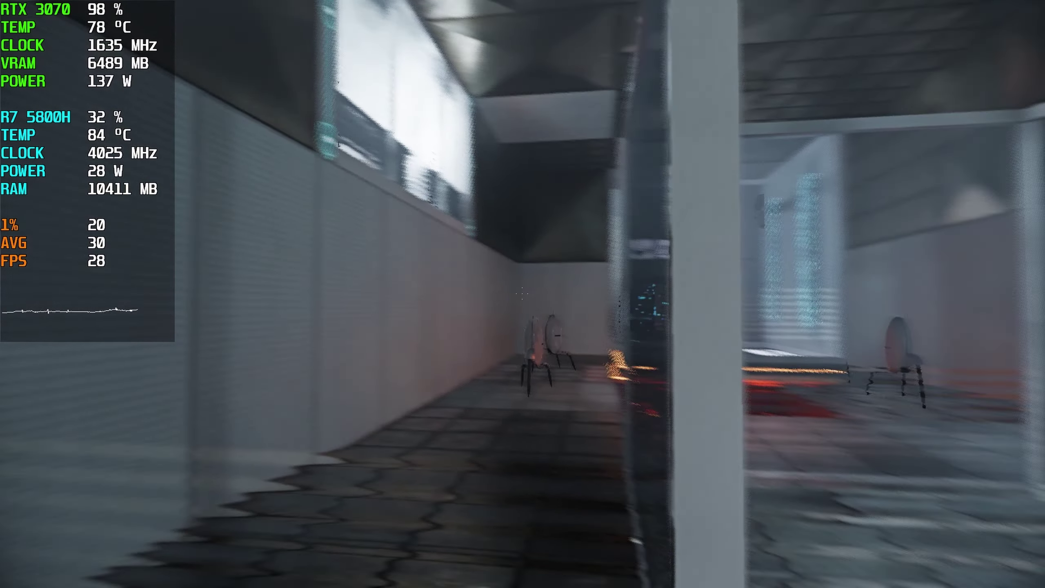
pyautogui.press('w')
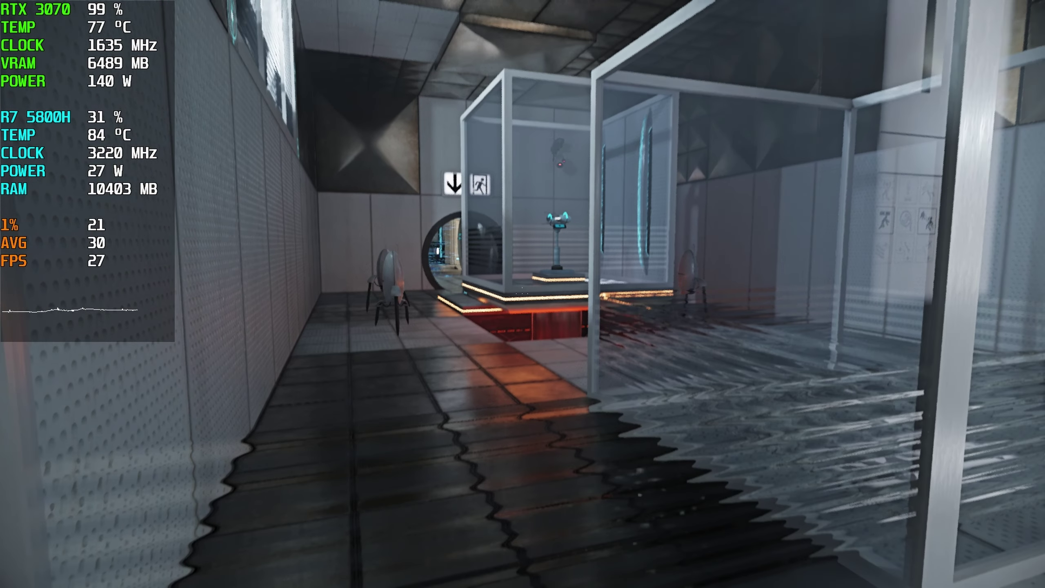
pyautogui.press('w')
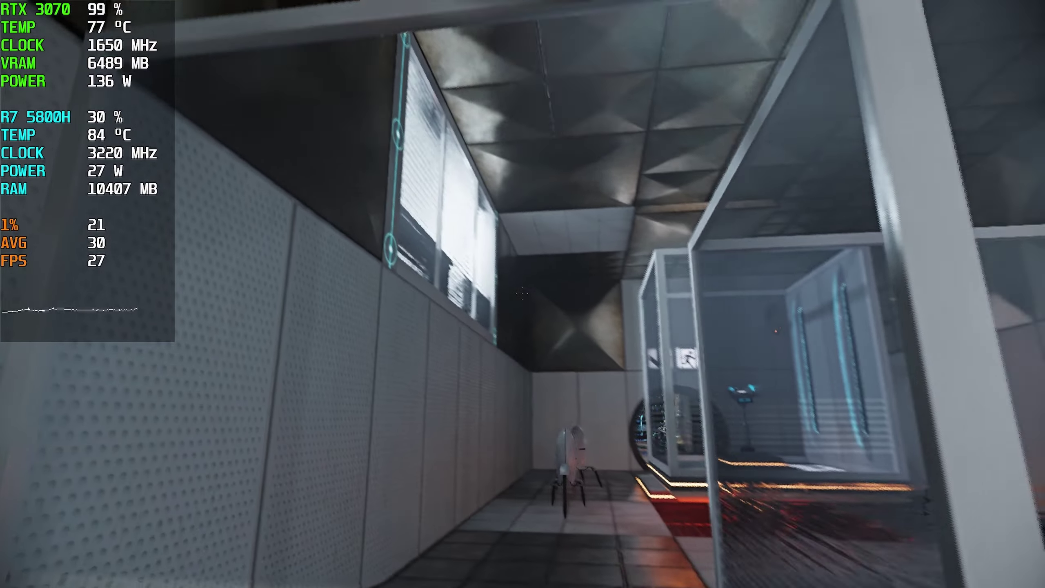
pyautogui.press('w')
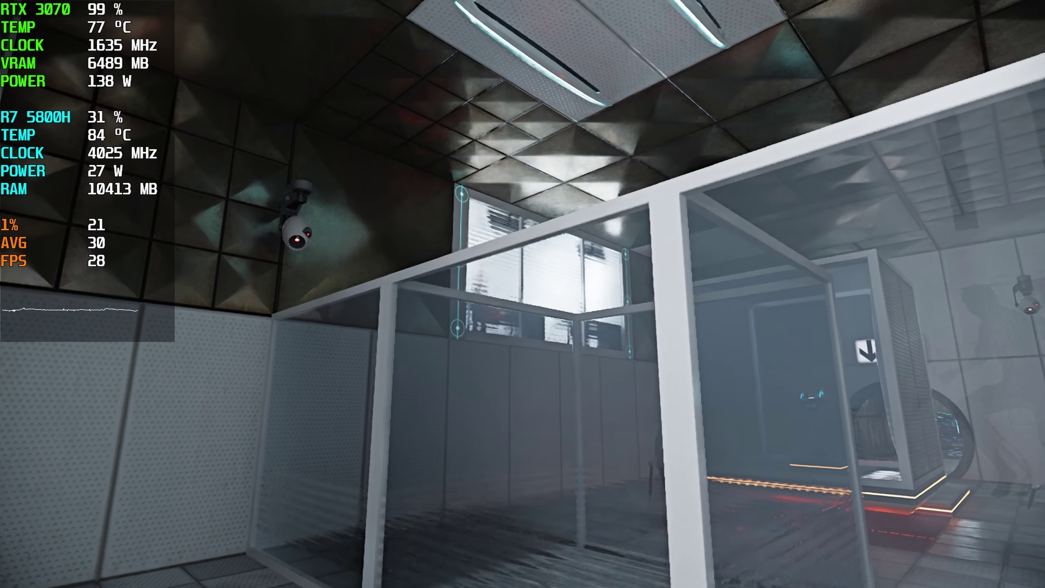
pyautogui.press('w')
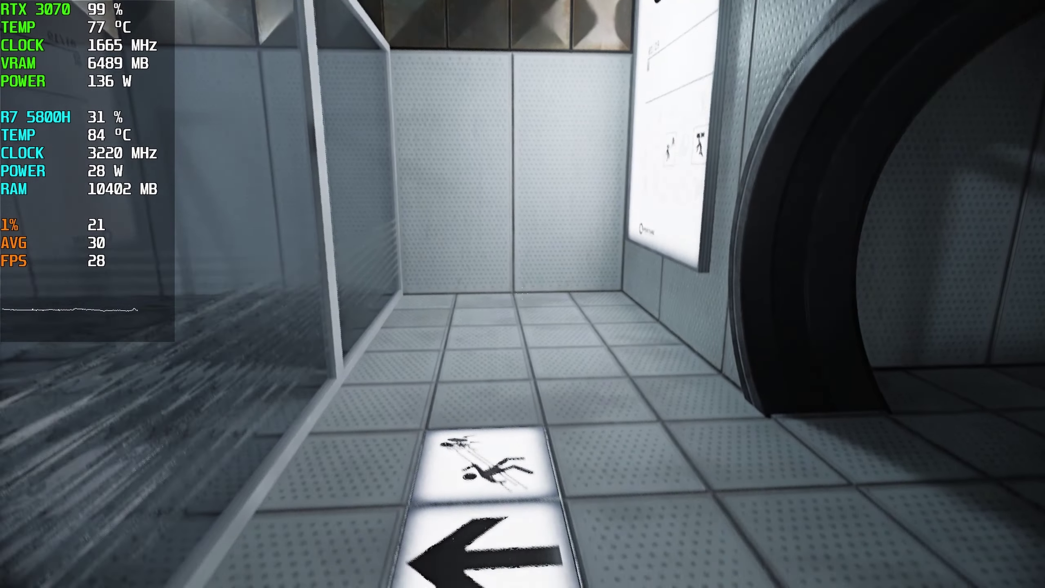
pyautogui.press('w')
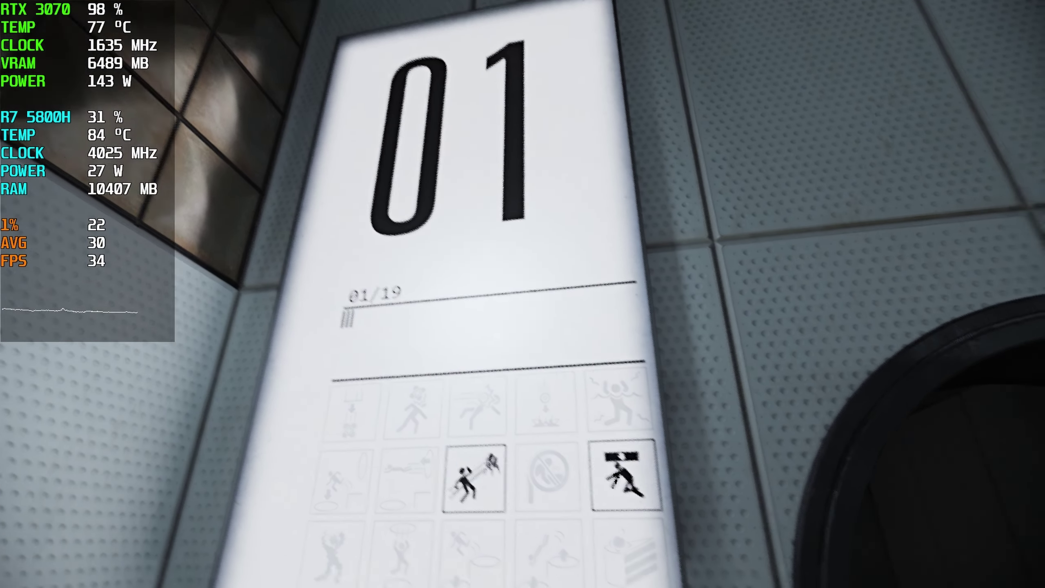
# - Head down the hallway and walk under the descending ceiling panel
pyautogui.press('w')
pyautogui.press('w')
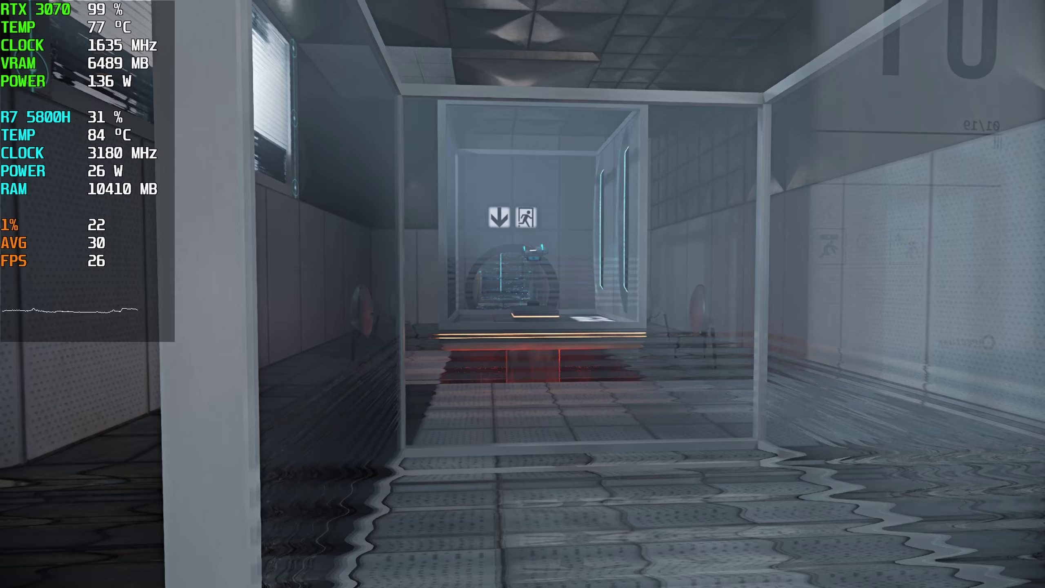
pyautogui.press('w')
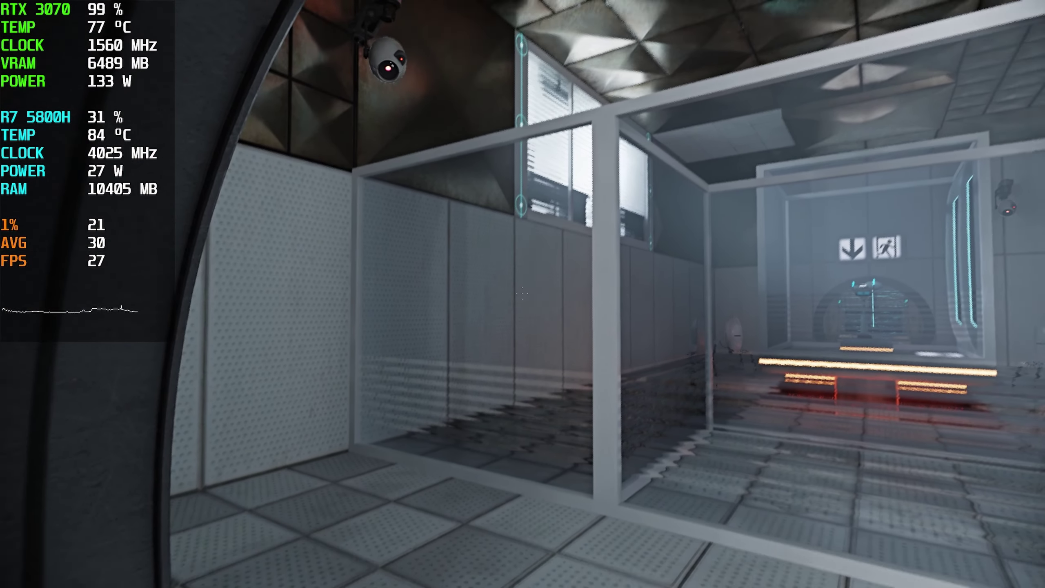
pyautogui.press('w')
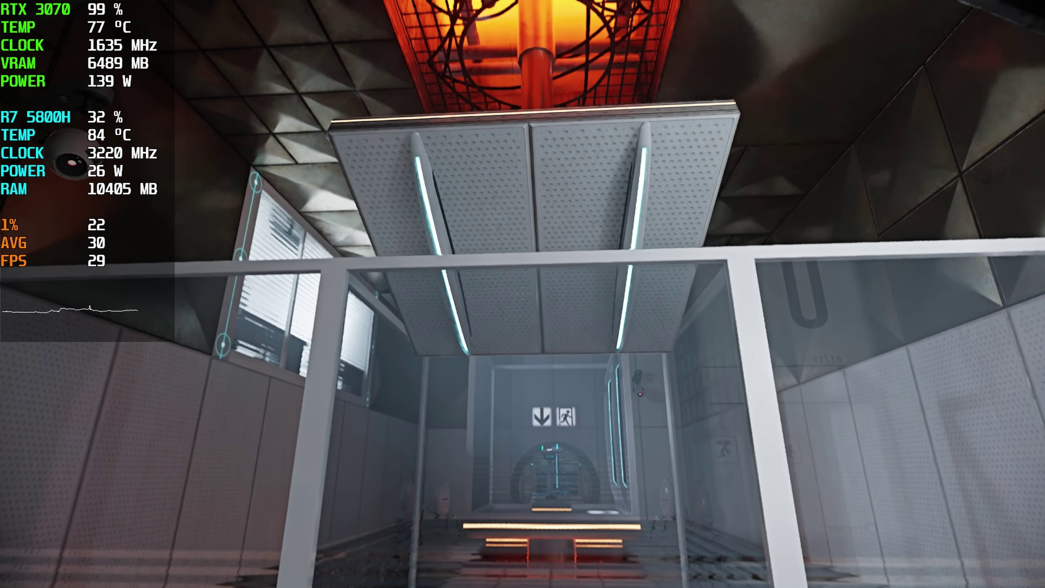
pyautogui.press('w')
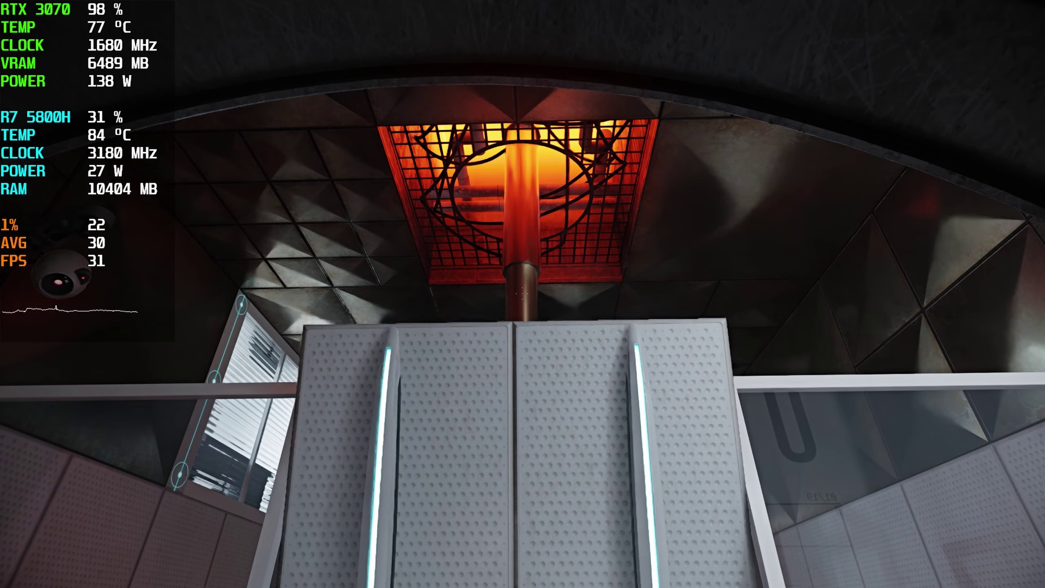
pyautogui.press('w')
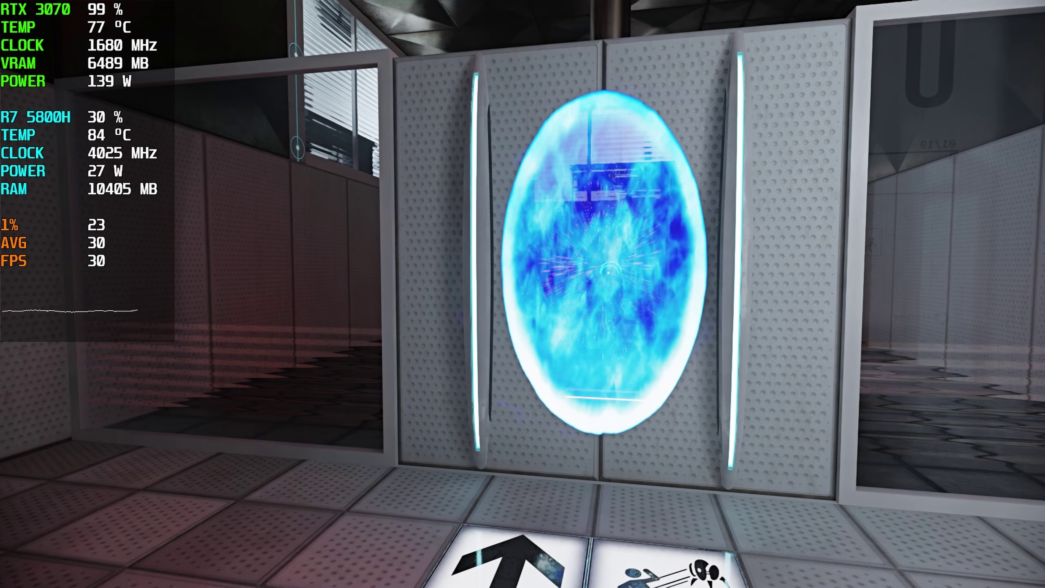
# - Enter the blue portal, take the portal gun, and head toward the exit tunnel
pyautogui.press('w')
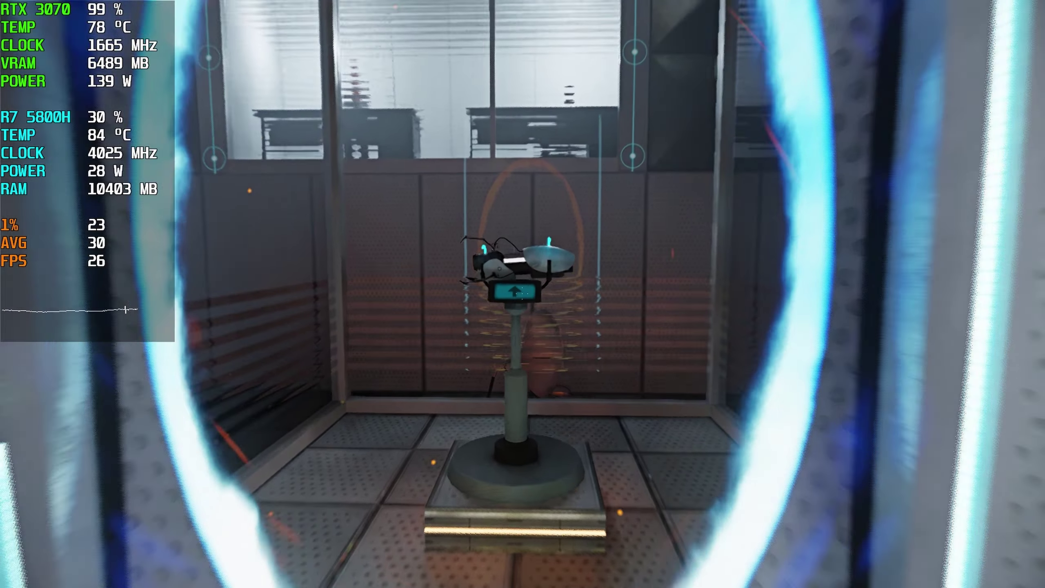
pyautogui.press('w')
pyautogui.press('a')
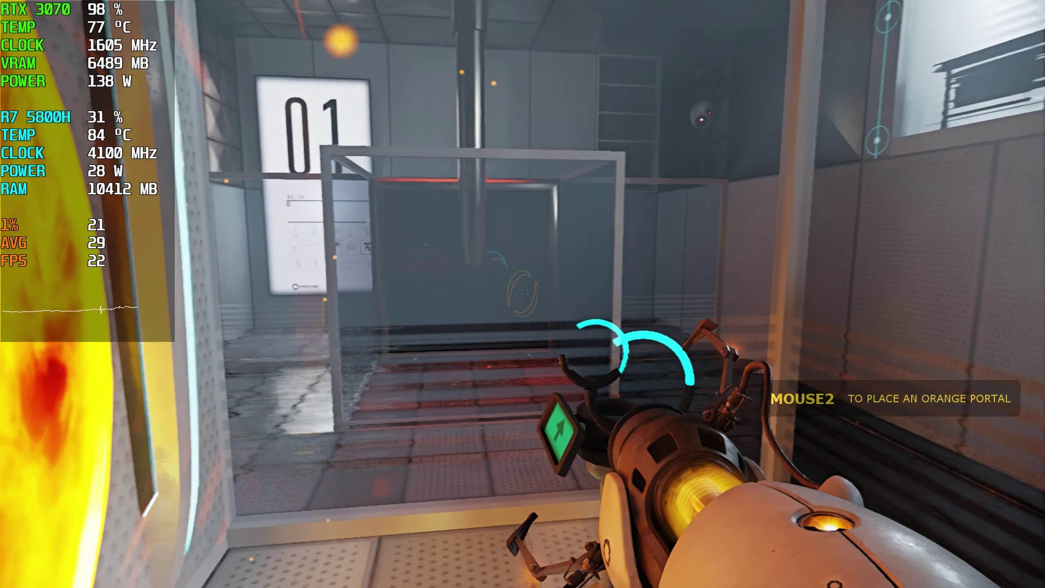
pyautogui.press('w')
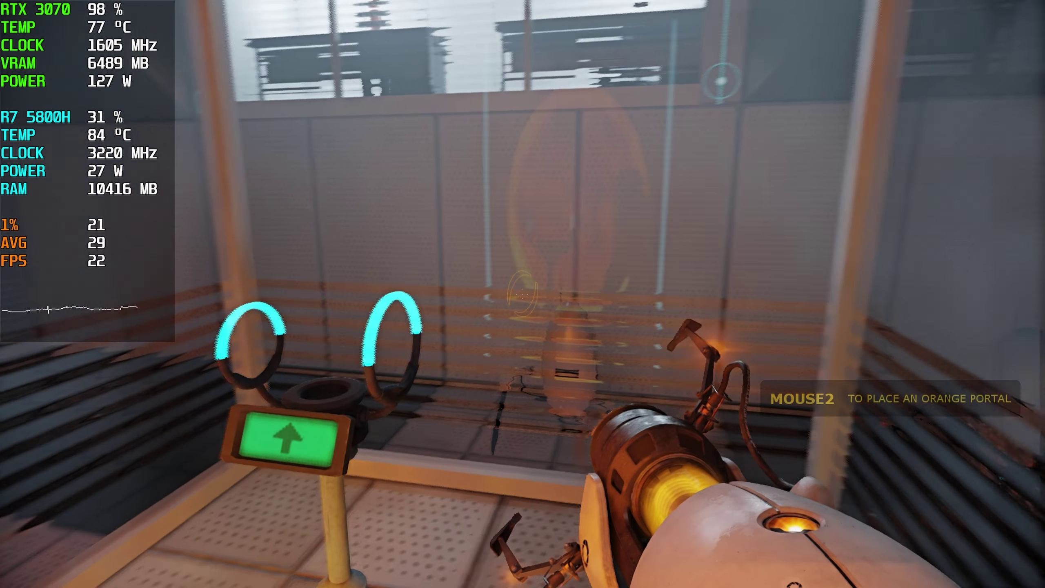
pyautogui.press('w')
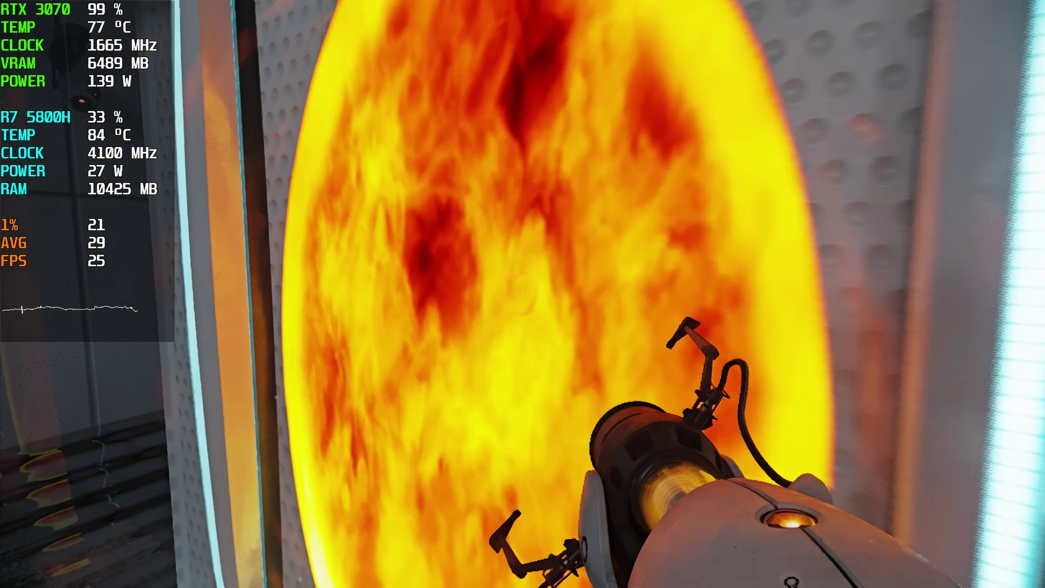
pyautogui.press('w')
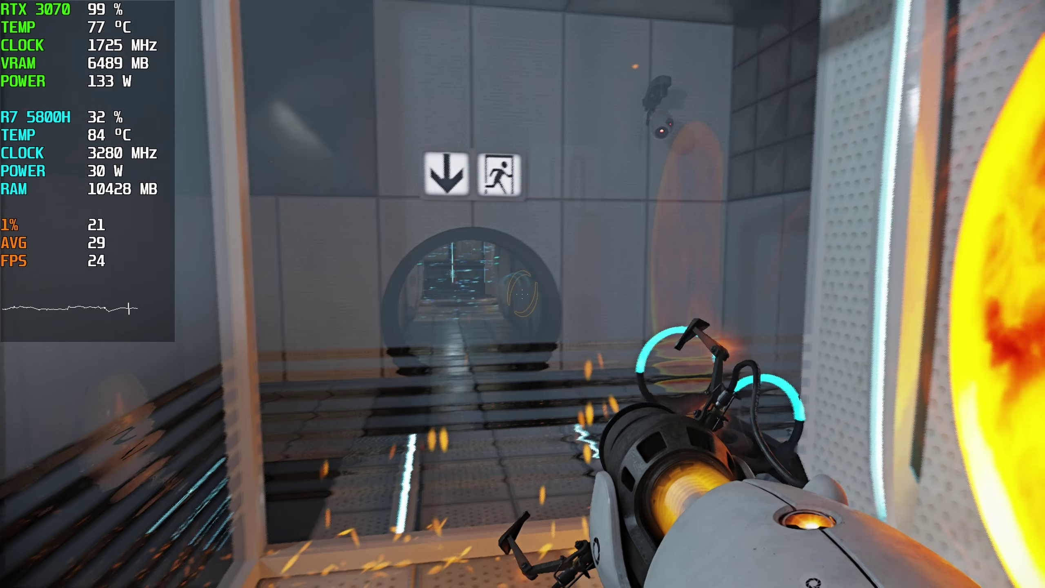
# - Search the ceiling for a portal spot and place an orange portal on the wall
pyautogui.press('w')
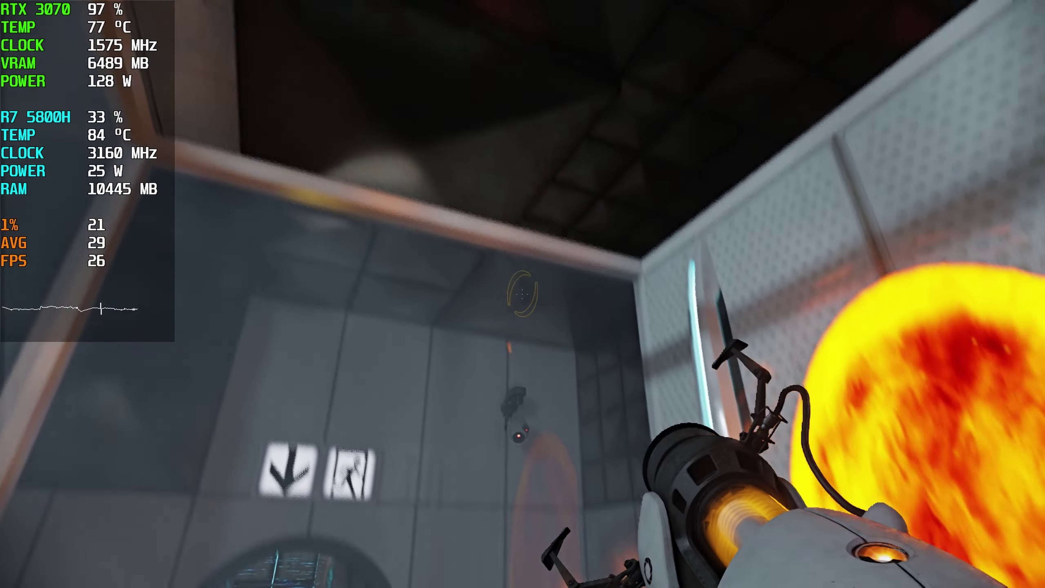
pyautogui.press('w')
pyautogui.press('w')
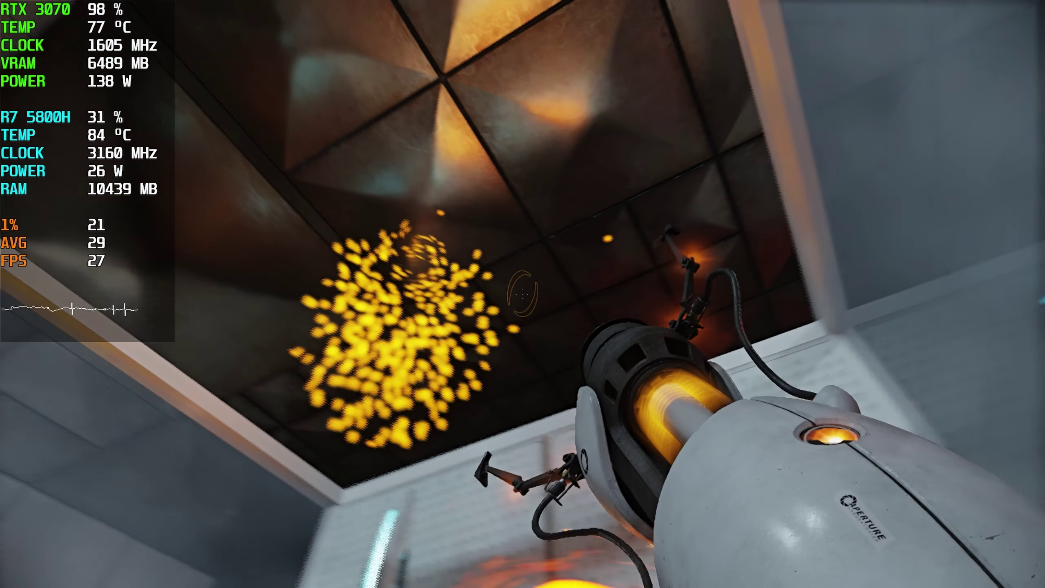
pyautogui.press('w')
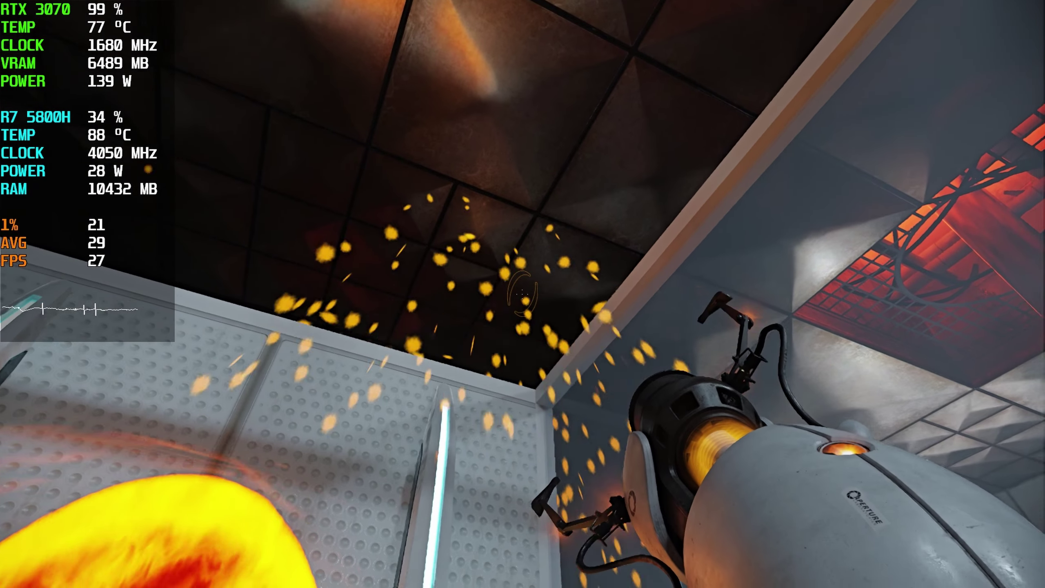
pyautogui.click(522, 294)
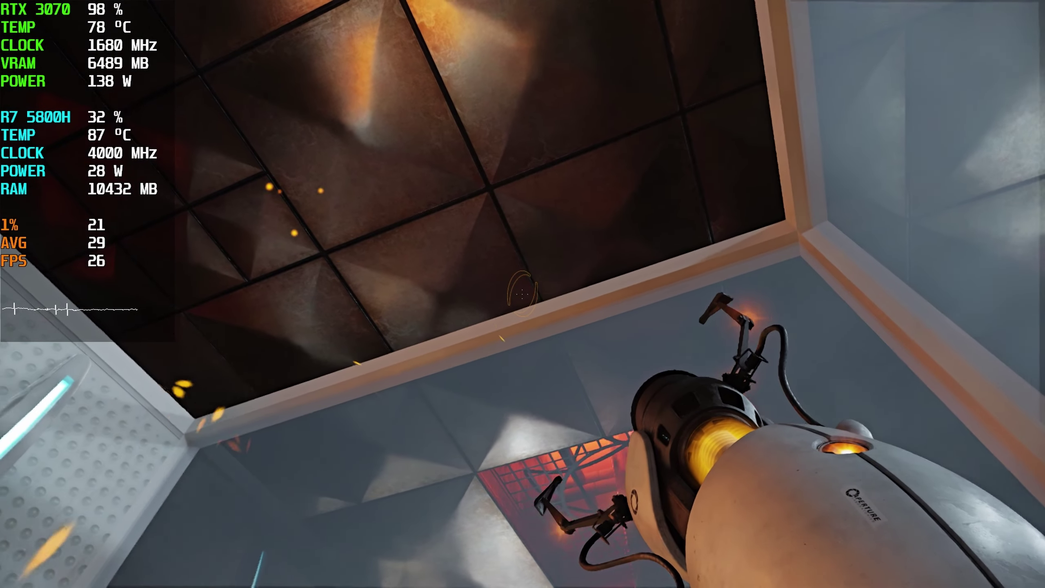
pyautogui.click(523, 295)
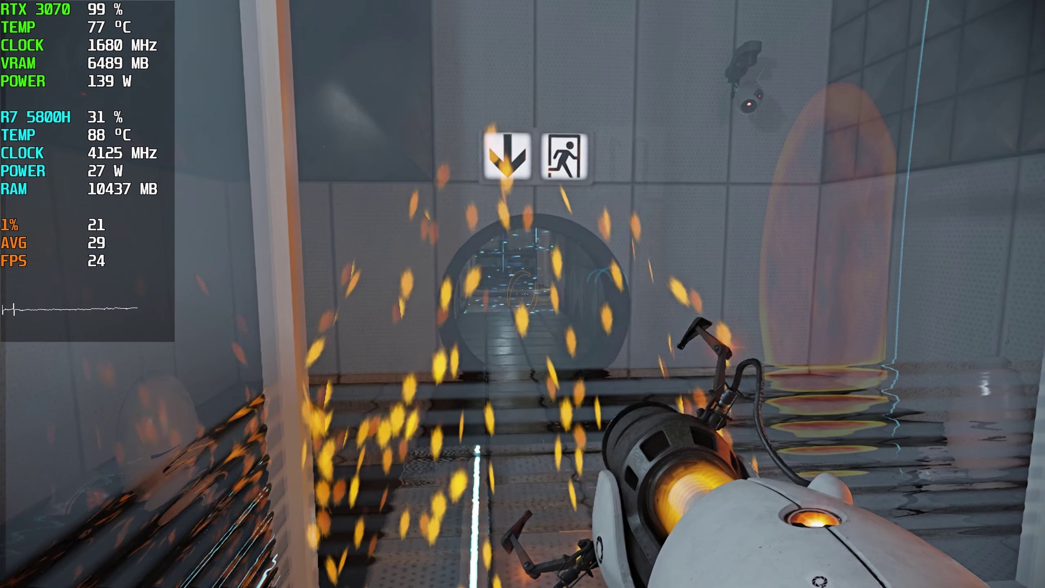
# - Walk past the glass panel and through the orange portal
pyautogui.press('w')
pyautogui.press('a')
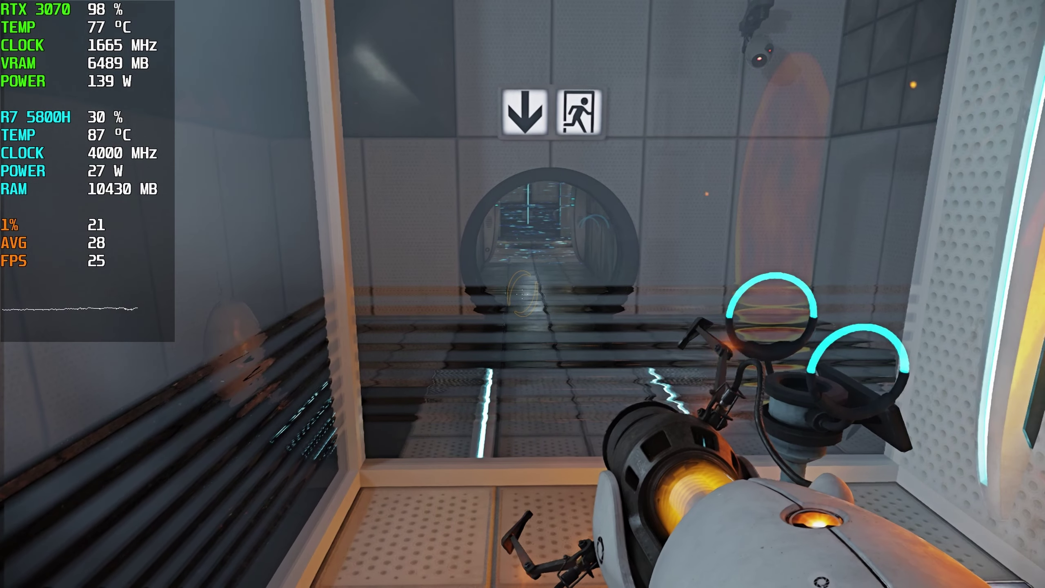
pyautogui.press('w')
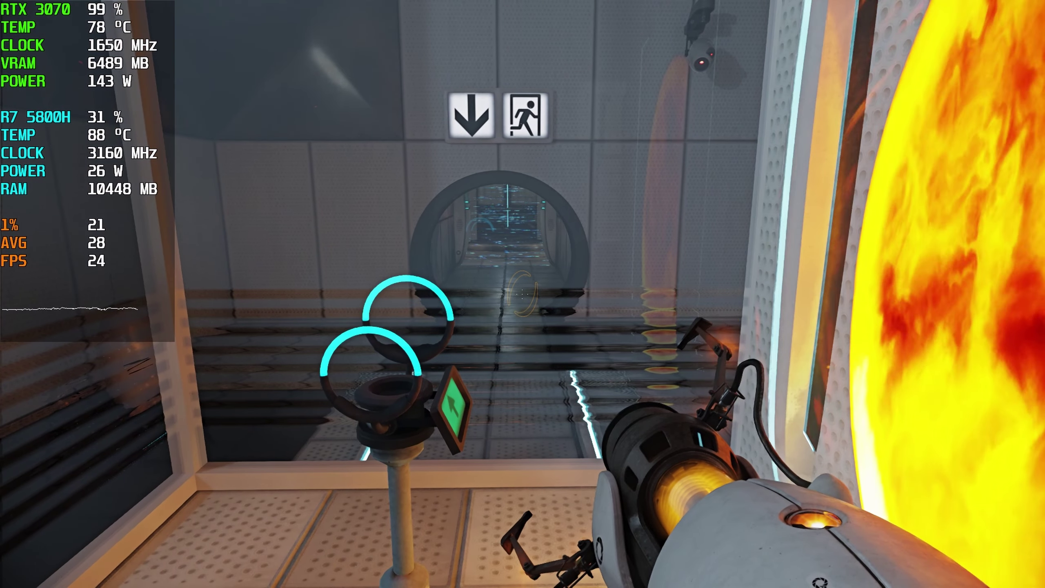
pyautogui.press('w')
pyautogui.press('w')
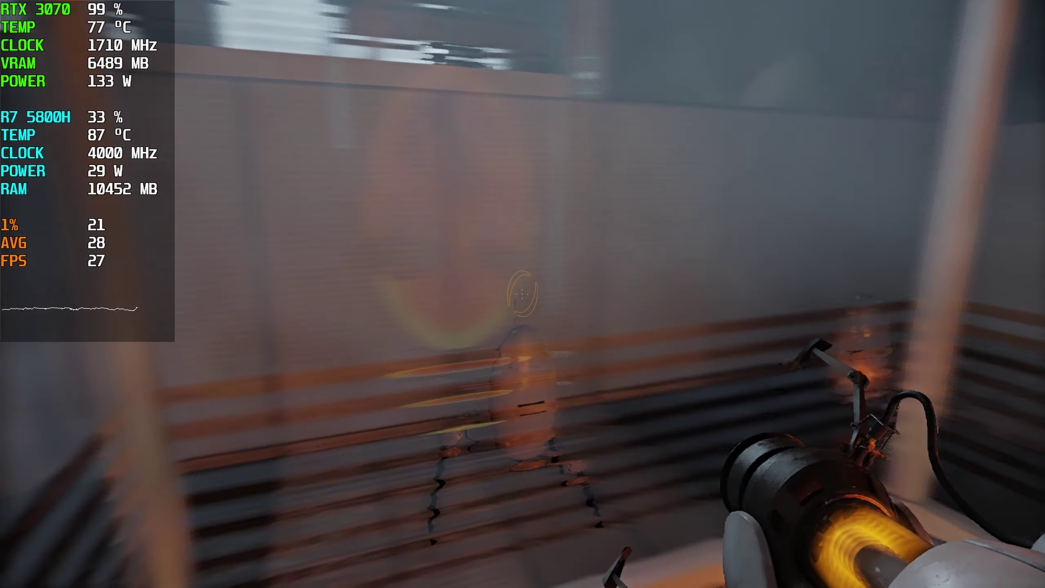
# - Go through the orange portal and corridor into the elevator, firing shots during the ride
pyautogui.press('w')
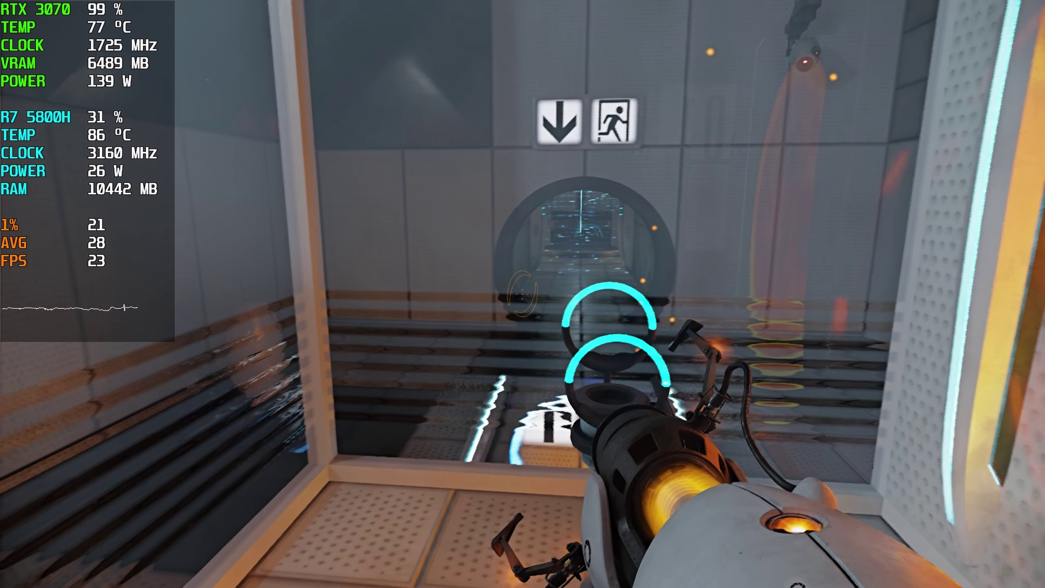
pyautogui.press('w')
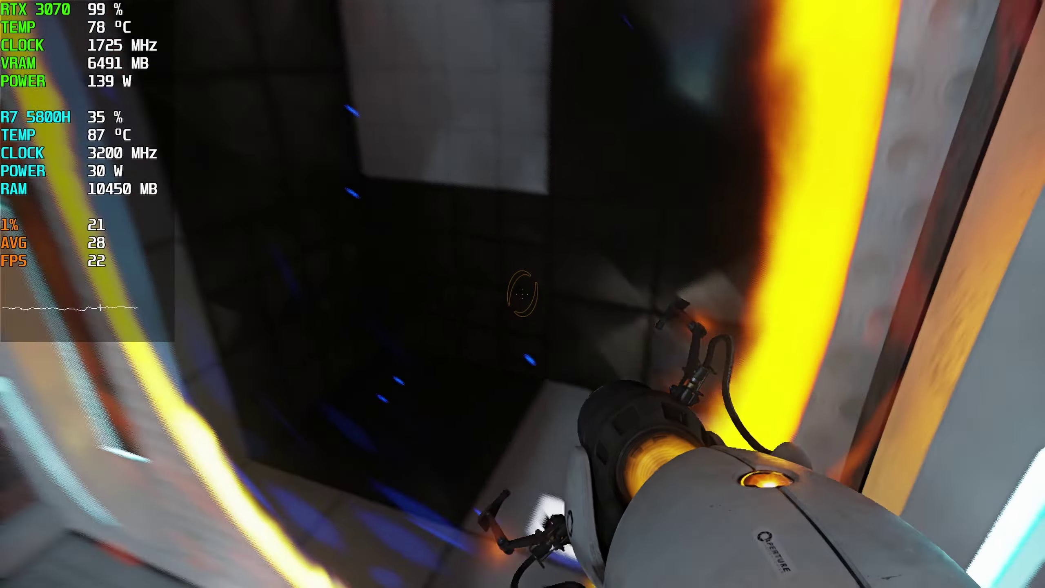
pyautogui.press('w')
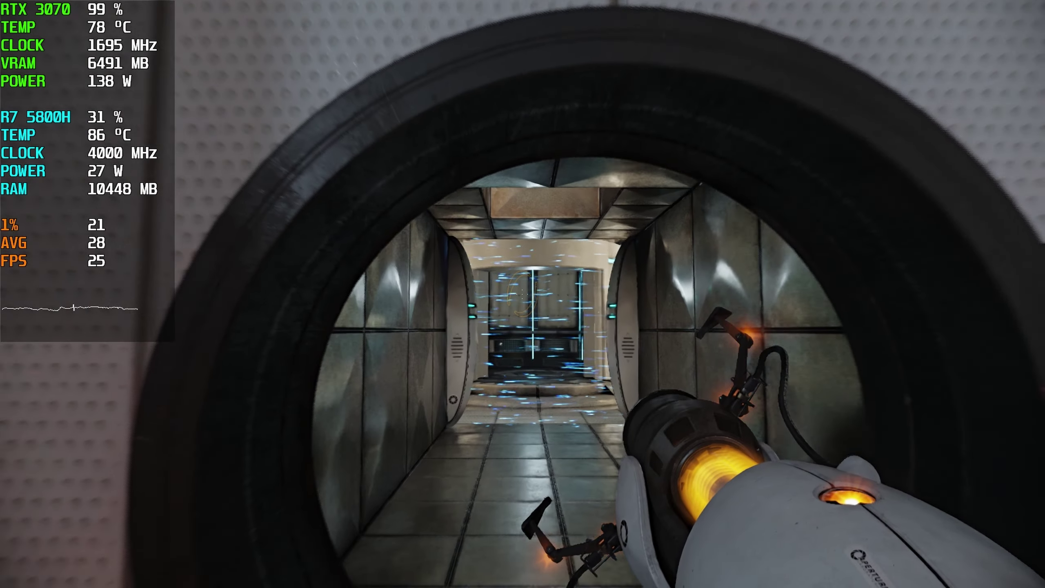
pyautogui.press('w')
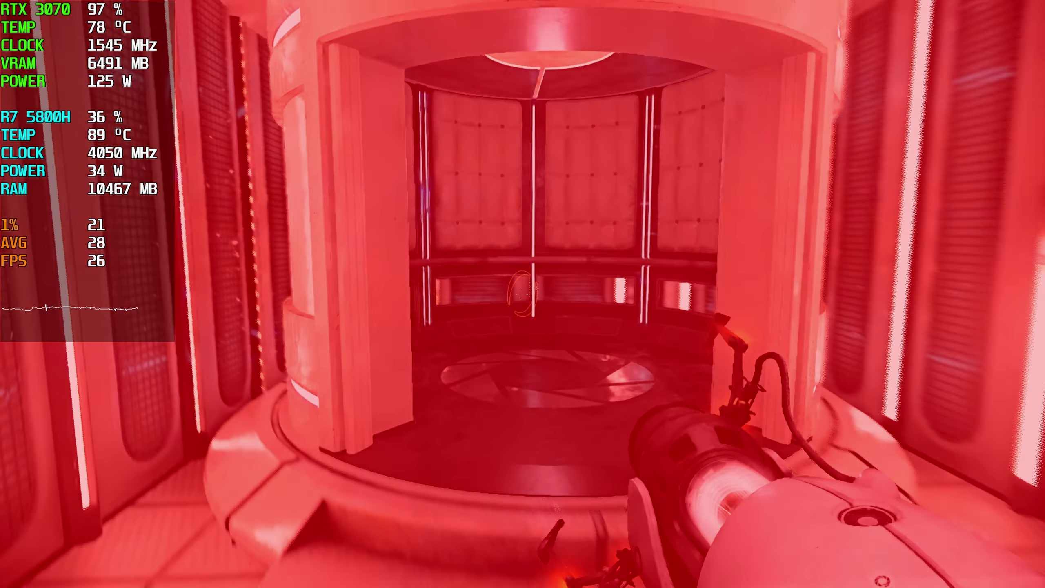
pyautogui.press('w')
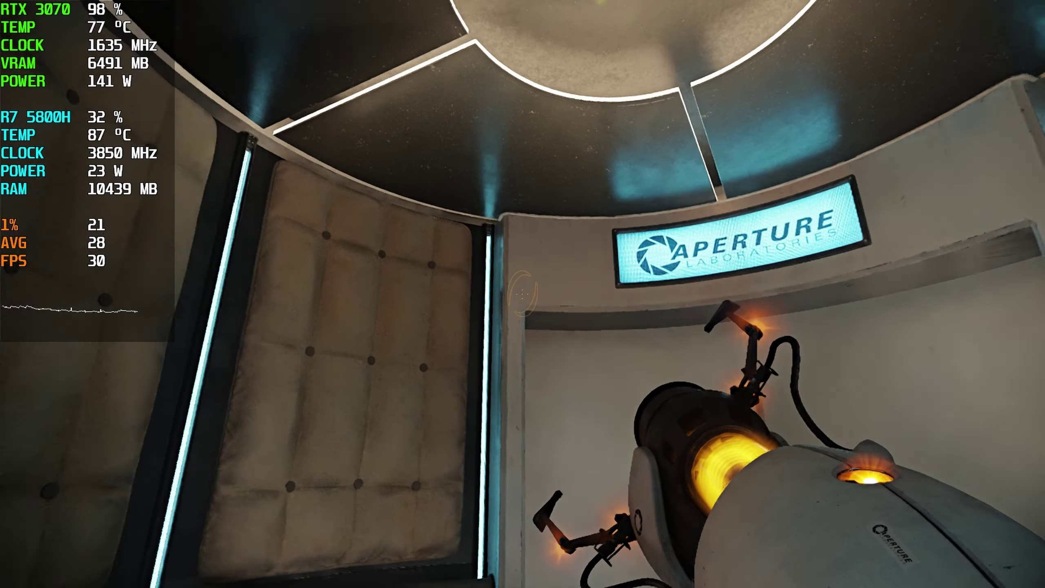
pyautogui.click(523, 295)
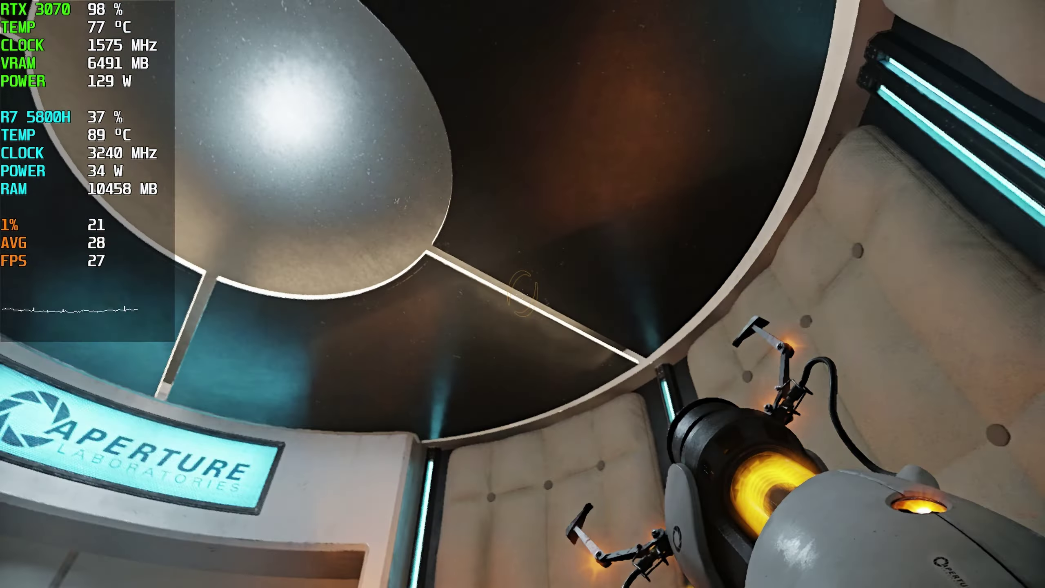
pyautogui.click(522, 294)
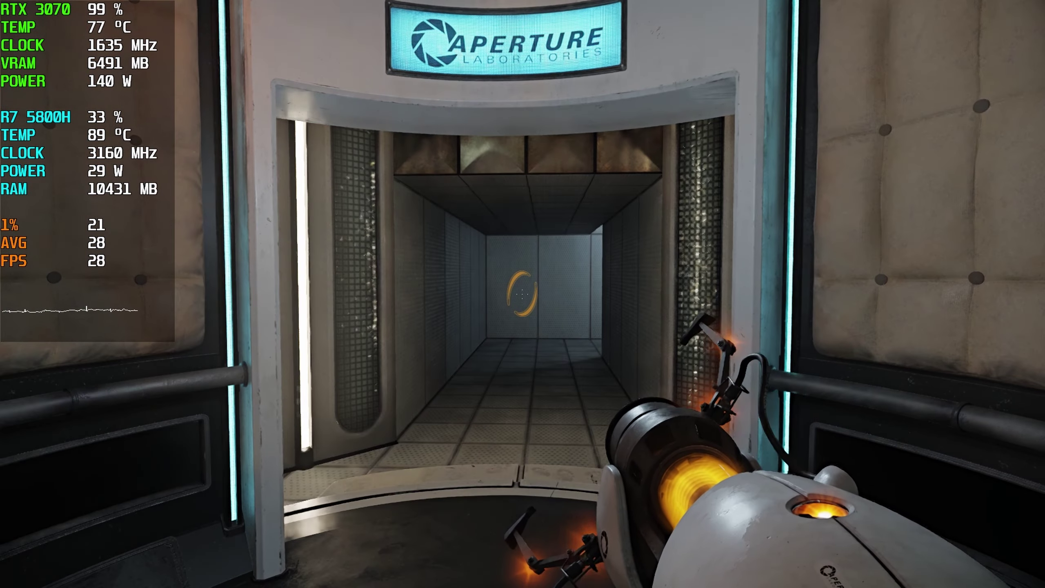
# - Fire a portal at the far wall, then go through the orange portal into the pit
pyautogui.press('w')
pyautogui.click(523, 294)
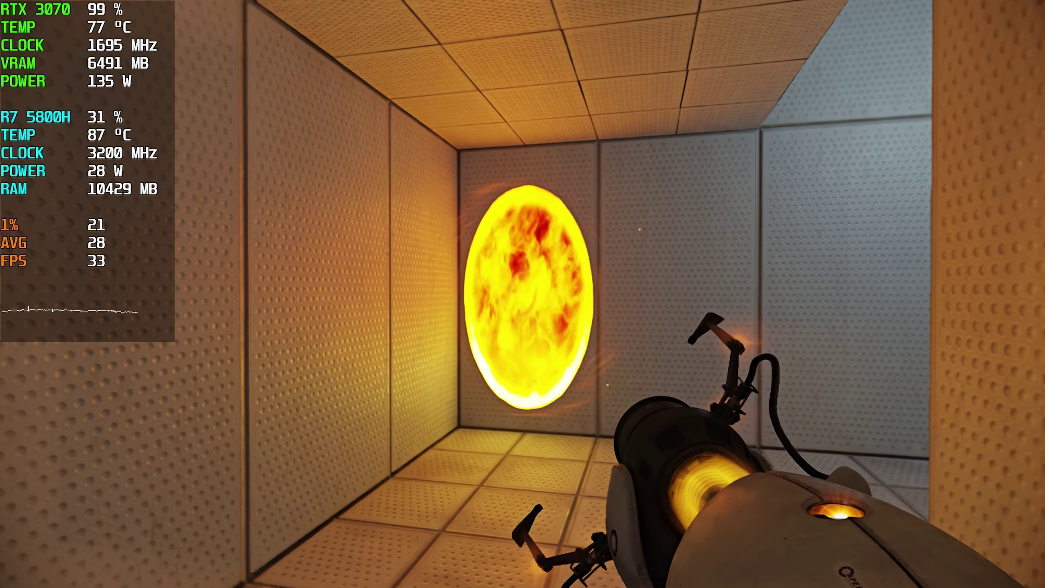
pyautogui.press('w')
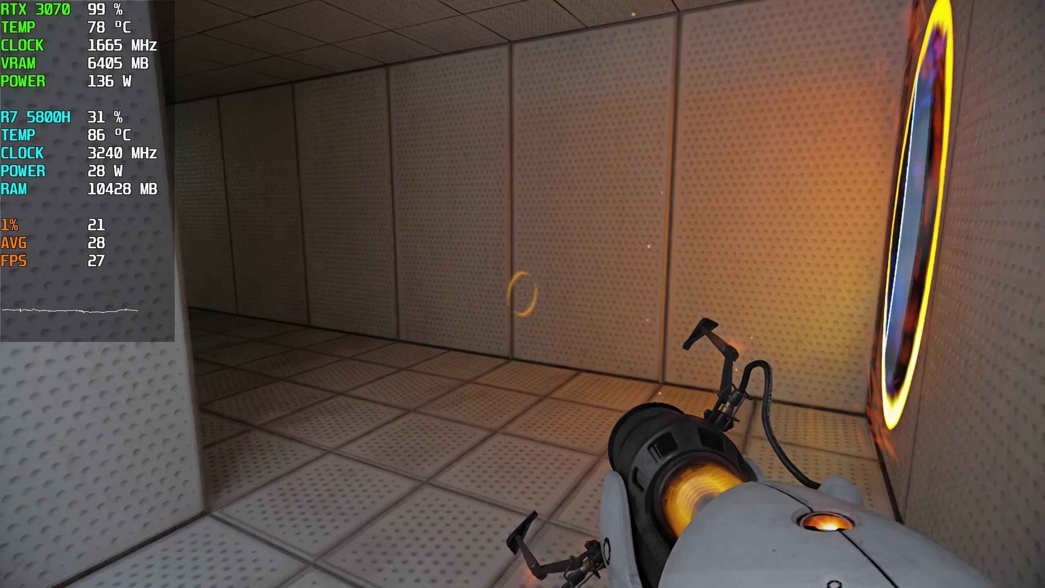
pyautogui.press('w')
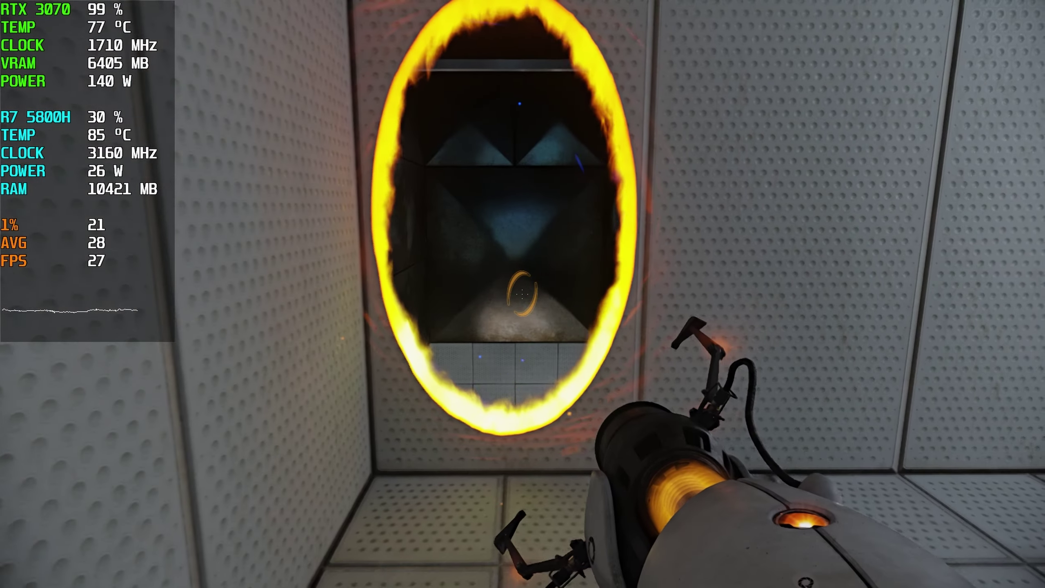
pyautogui.press('w')
pyautogui.press('w')
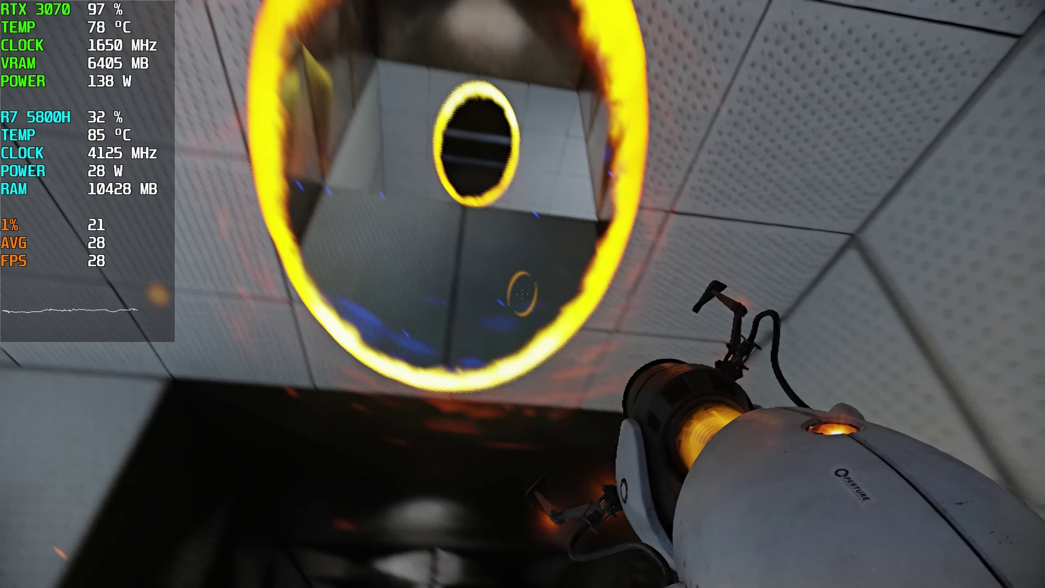
# - Cross the dark room via the orange portal and drop through the blue floor portal
pyautogui.press('w')
pyautogui.press('w')
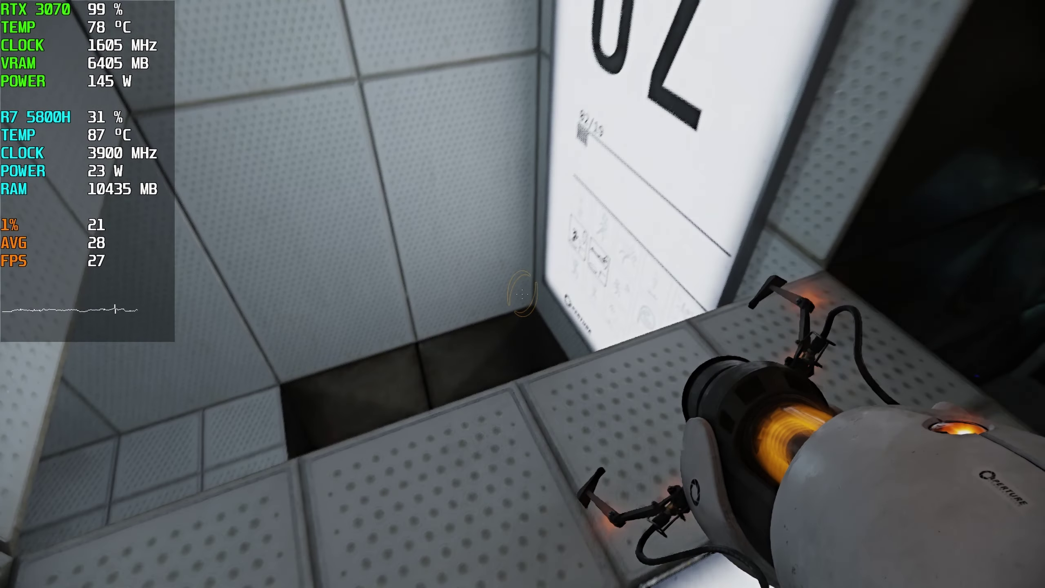
pyautogui.press('w')
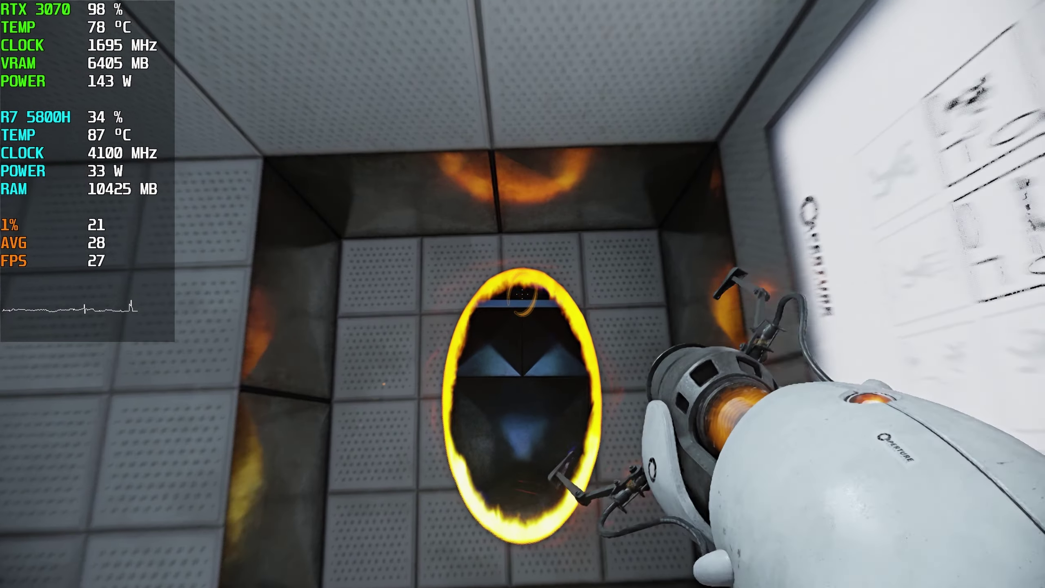
pyautogui.press('w')
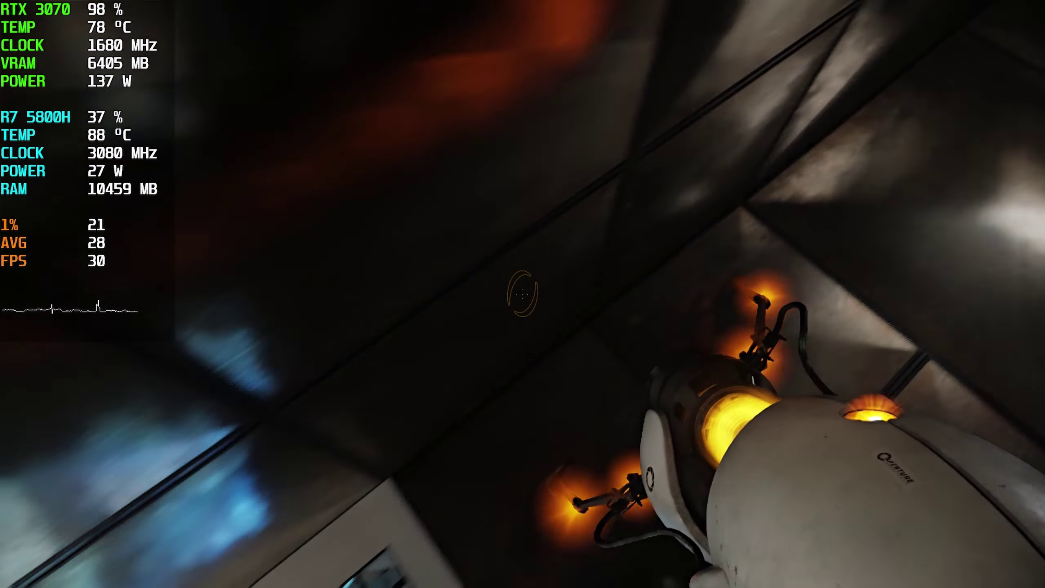
pyautogui.press('w')
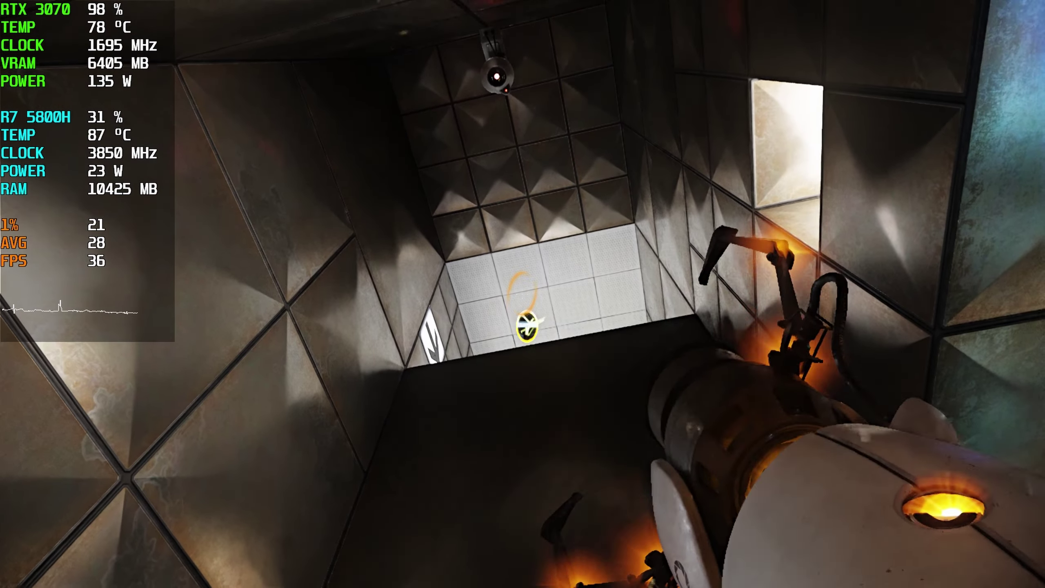
pyautogui.press('w')
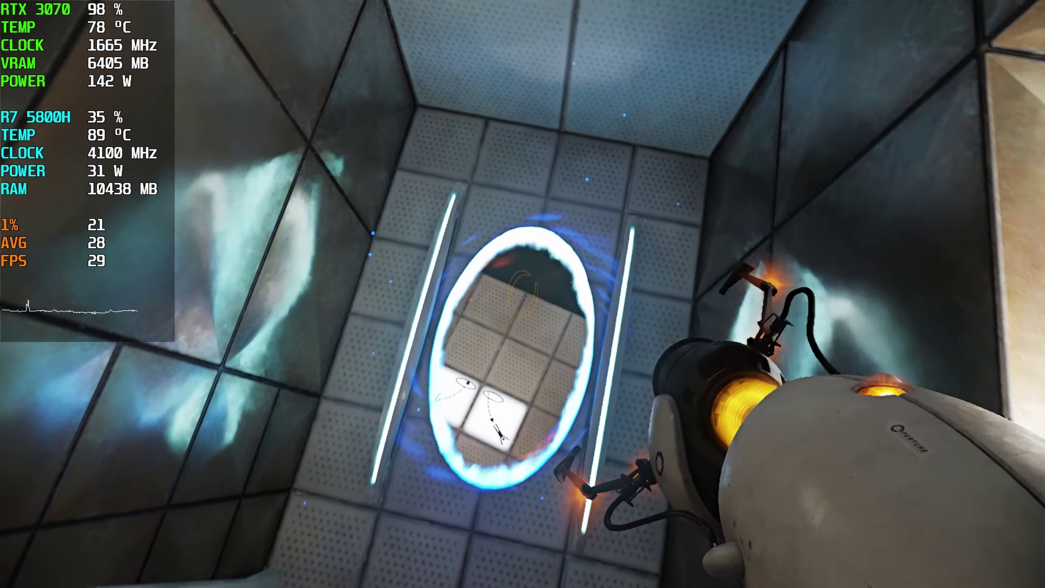
pyautogui.press('w')
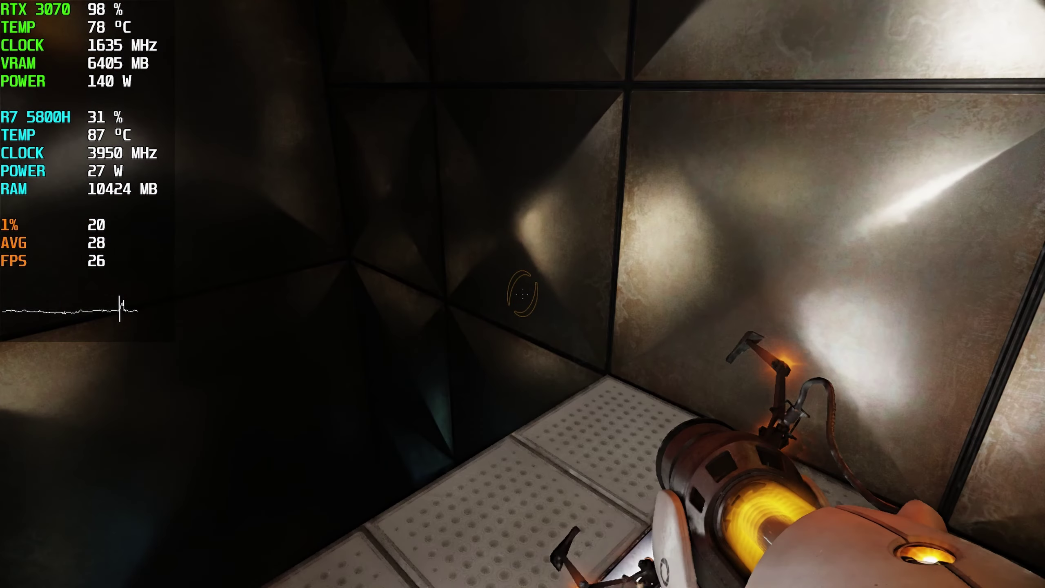
# - Cross the new room and go through the orange portal into the dark room
pyautogui.press('w')
pyautogui.press('w')
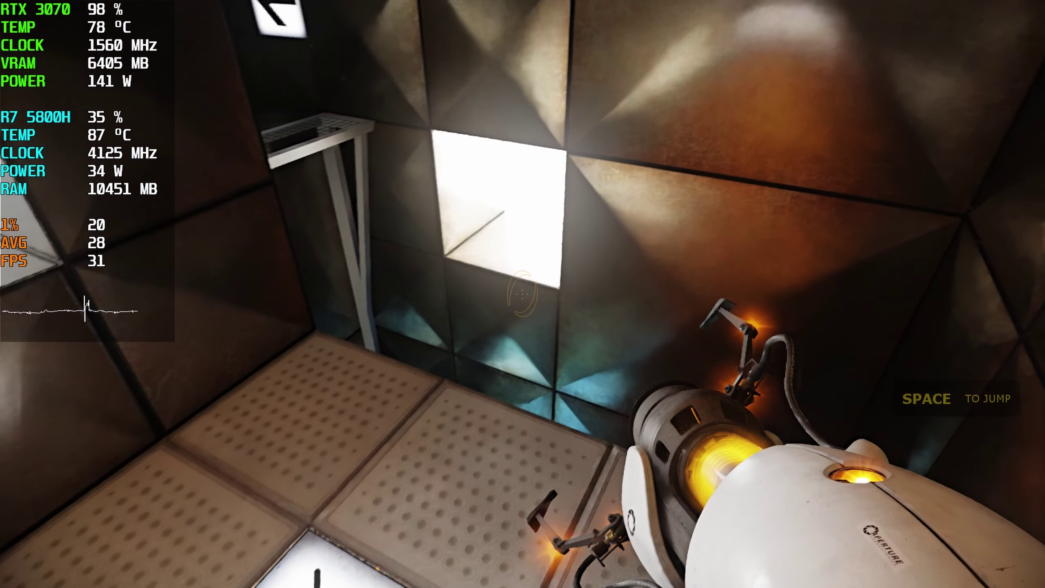
pyautogui.press('w')
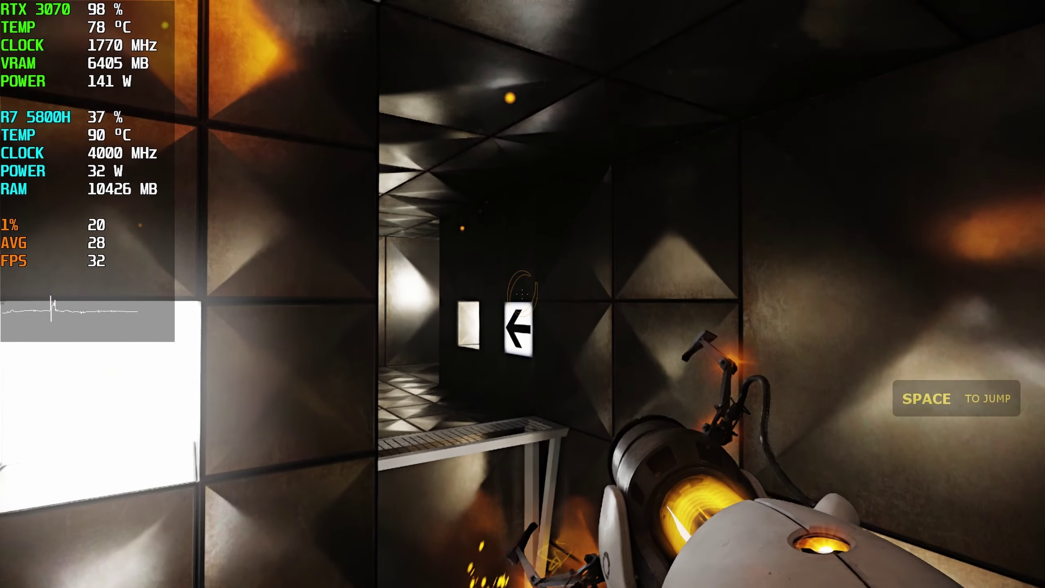
pyautogui.press('w')
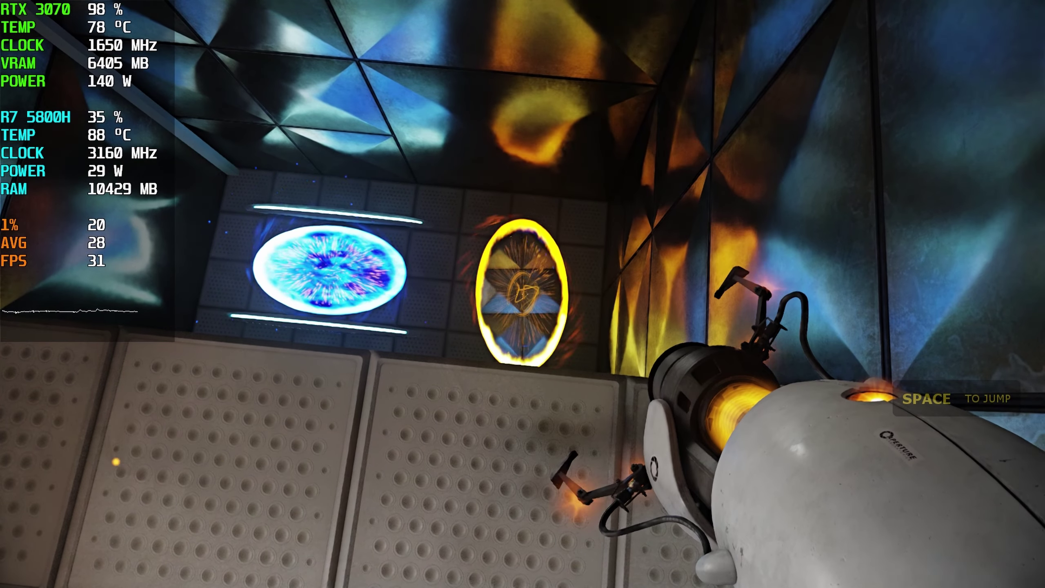
pyautogui.press('w')
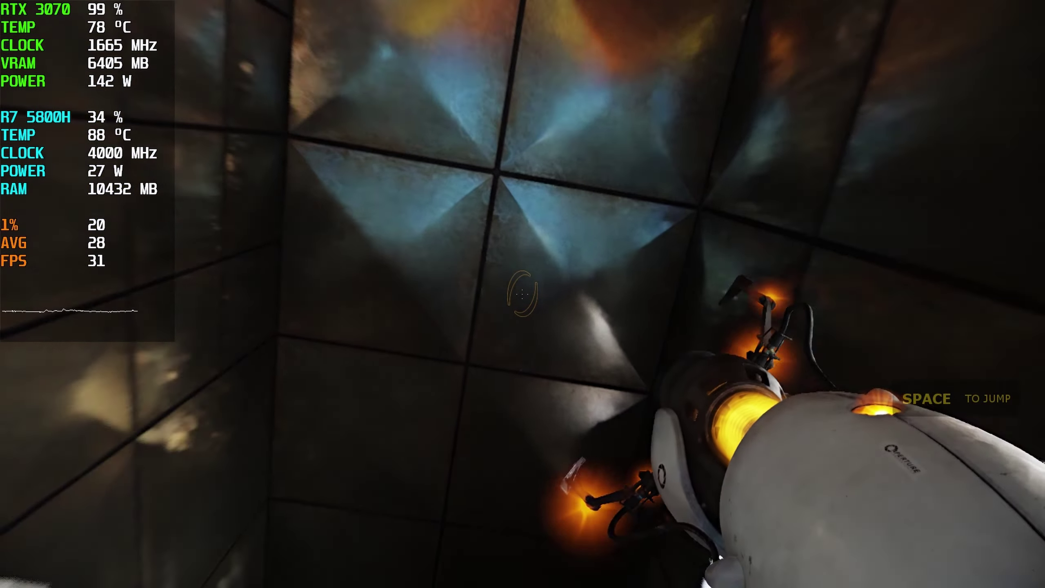
pyautogui.press('w')
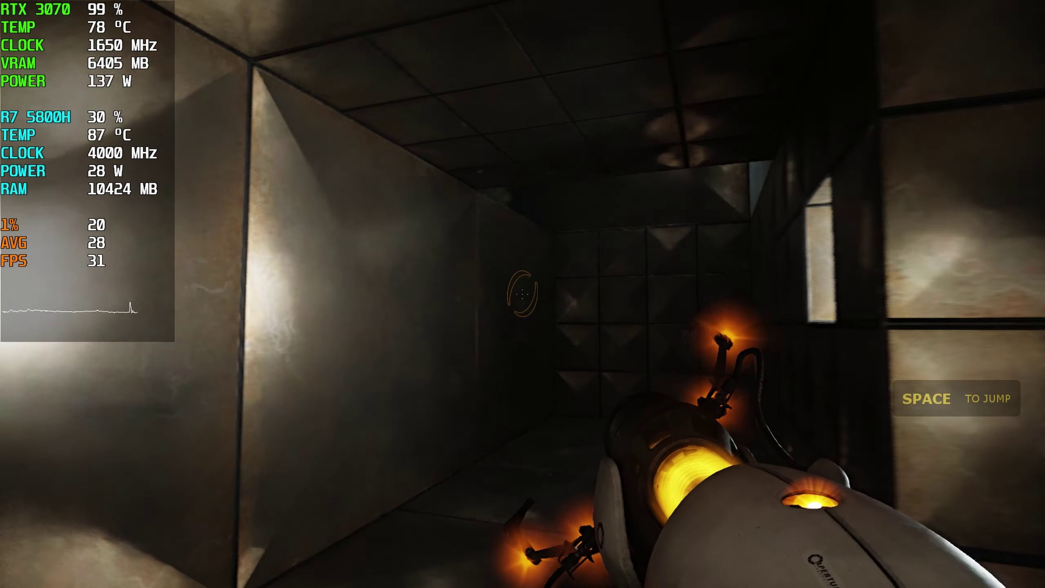
# - Open an orange portal on the white wall and enter the blue portal to the elevator chamber
pyautogui.click(522, 294)
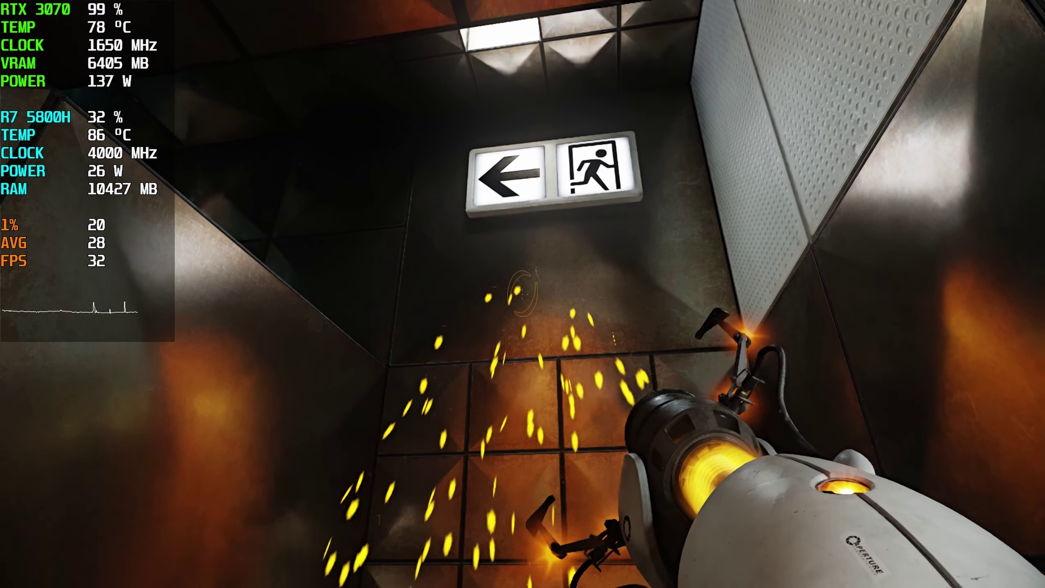
pyautogui.rightClick(523, 294)
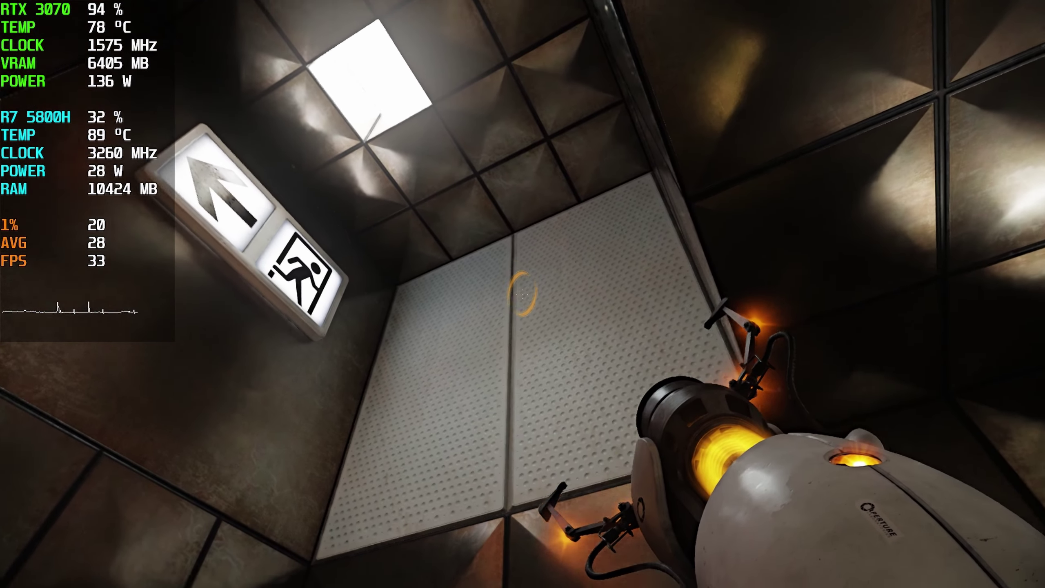
pyautogui.press('w')
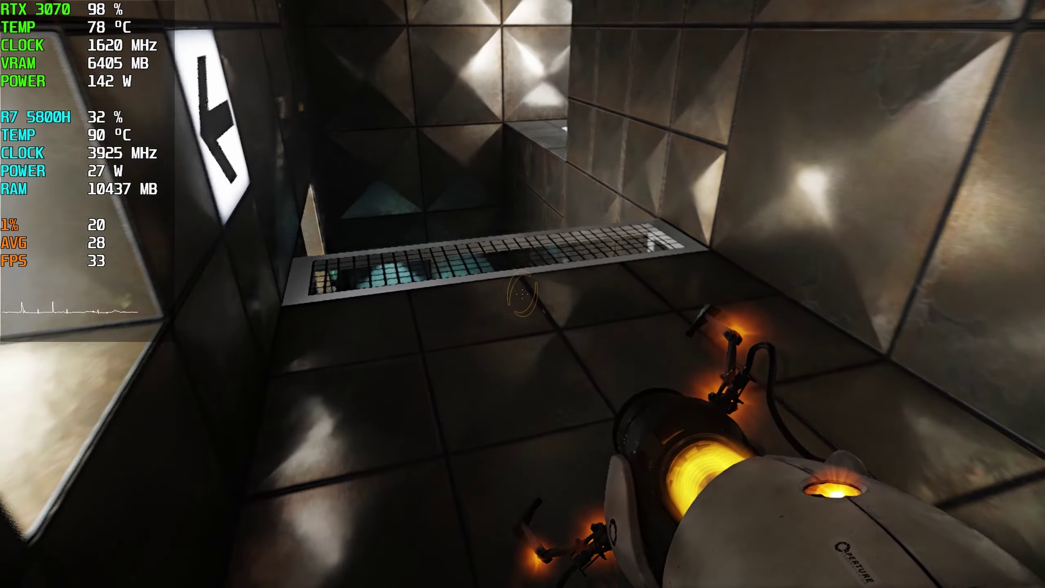
pyautogui.press('w')
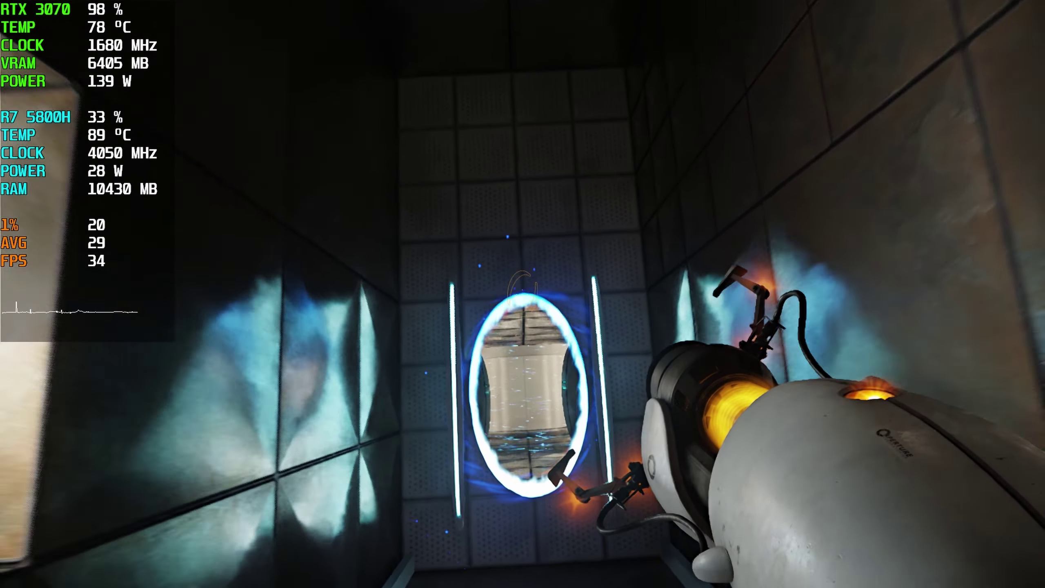
pyautogui.press('w')
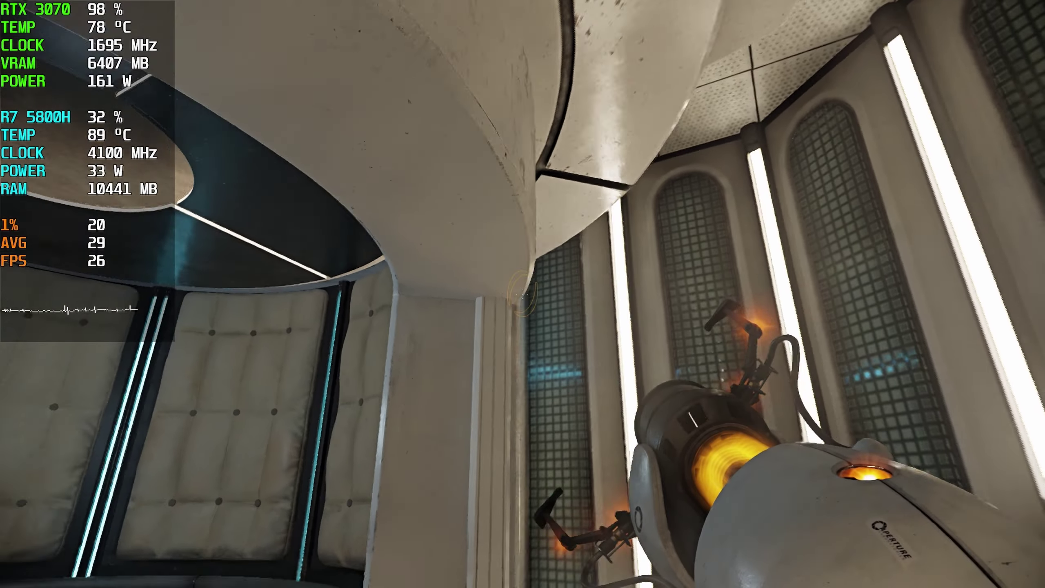
# - Leave the elevator, enter the chamber, and fire portals at the far corner, ceiling and pit
pyautogui.press('s')
pyautogui.press('s')
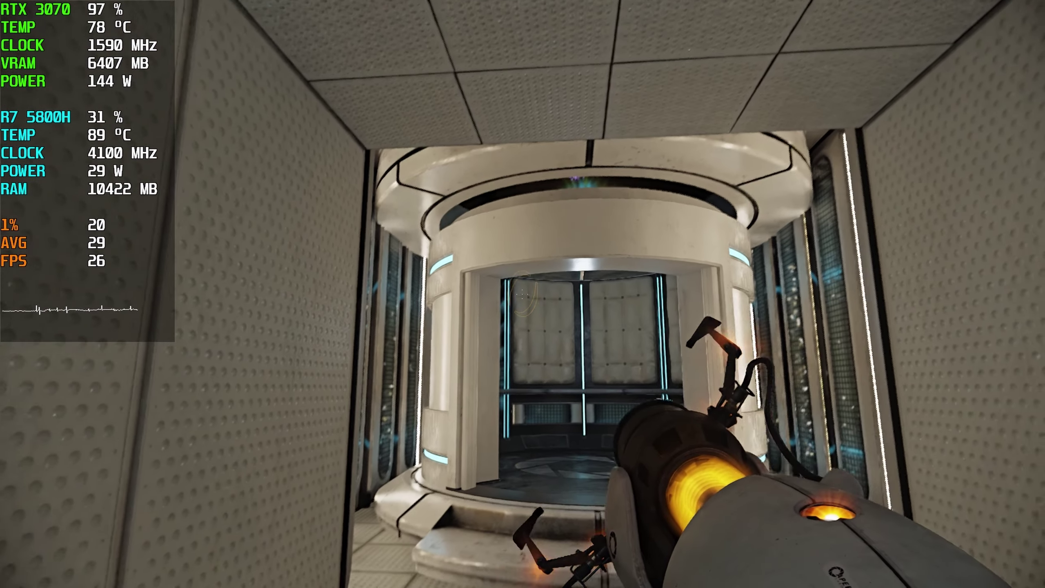
pyautogui.press('w')
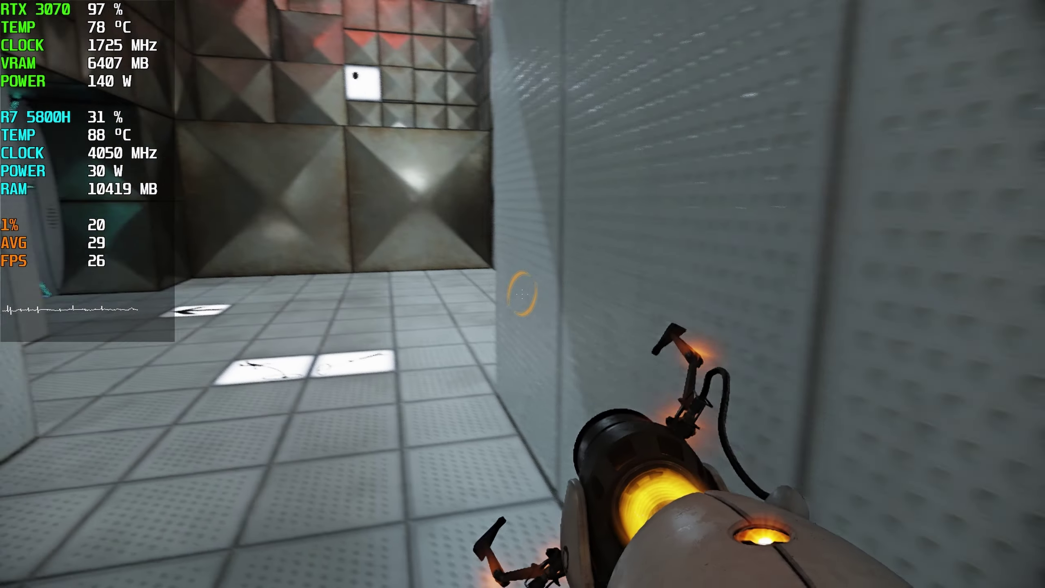
pyautogui.press('w')
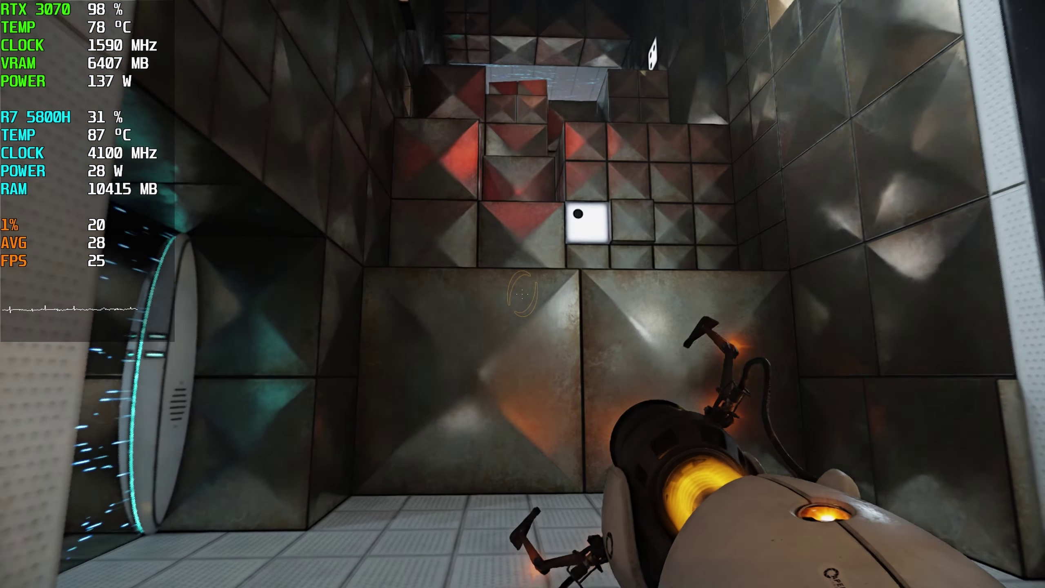
pyautogui.click(523, 293)
pyautogui.click(522, 294)
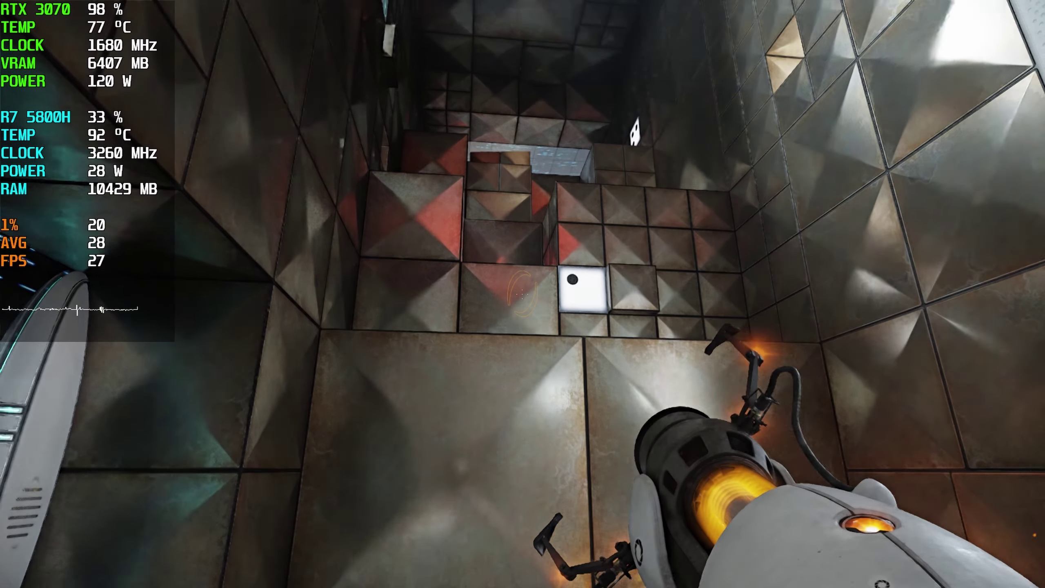
pyautogui.click(523, 295)
pyautogui.click(523, 294)
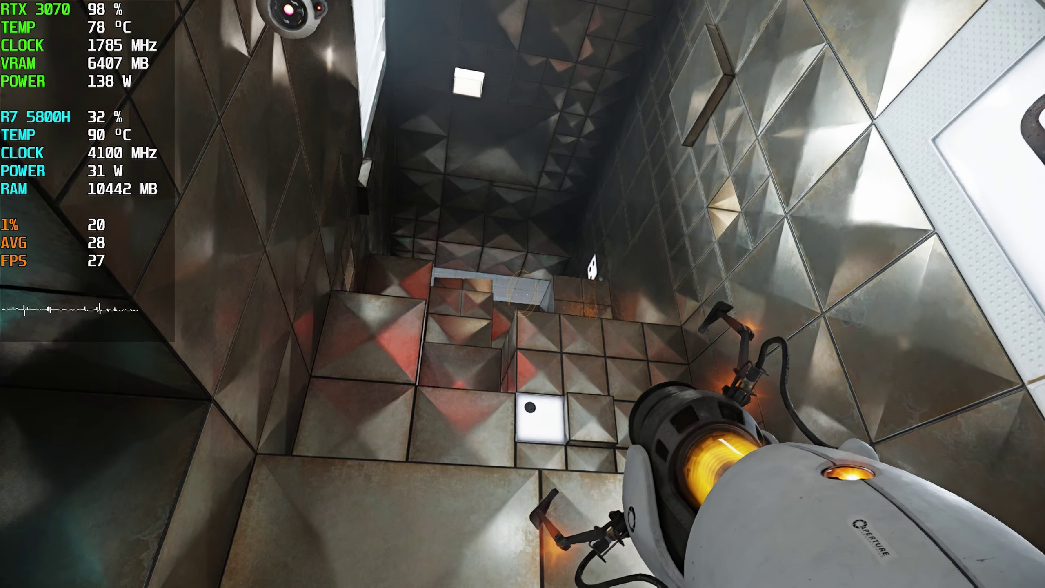
pyautogui.click(523, 294)
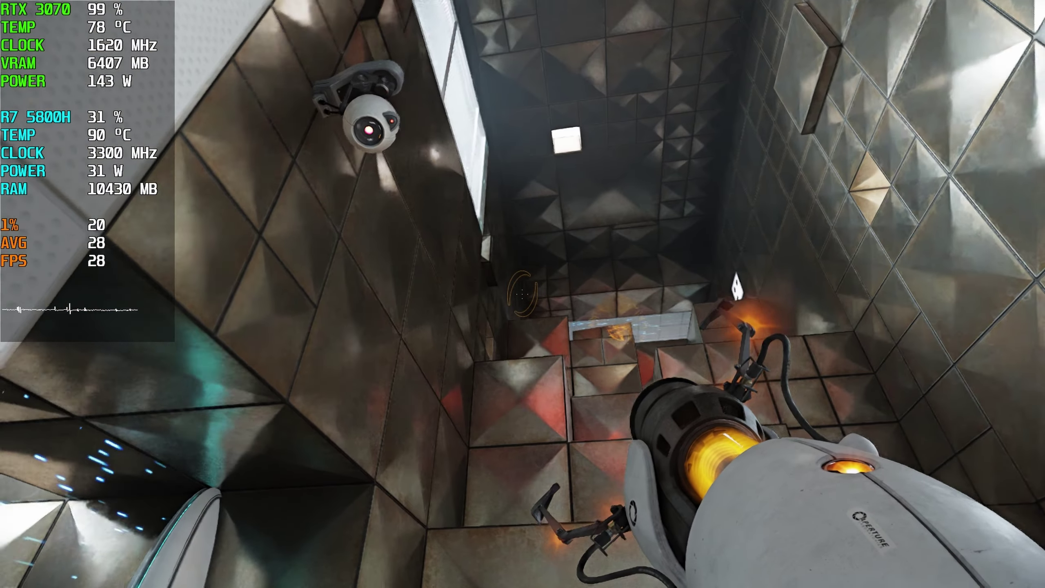
# - Drop into the orange floor portal and walk through the emancipation grid to the platform
pyautogui.press('w')
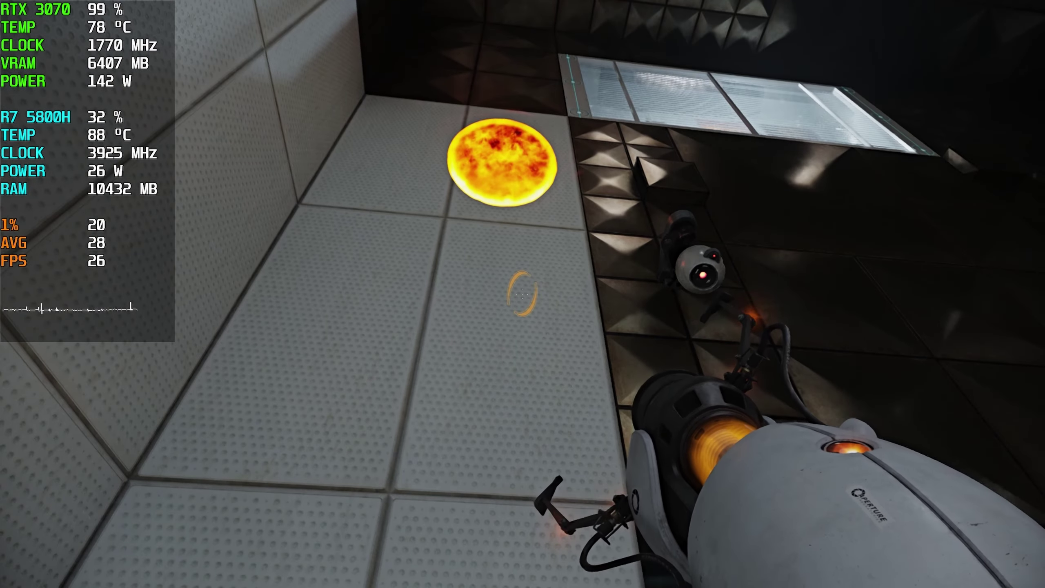
pyautogui.press('w')
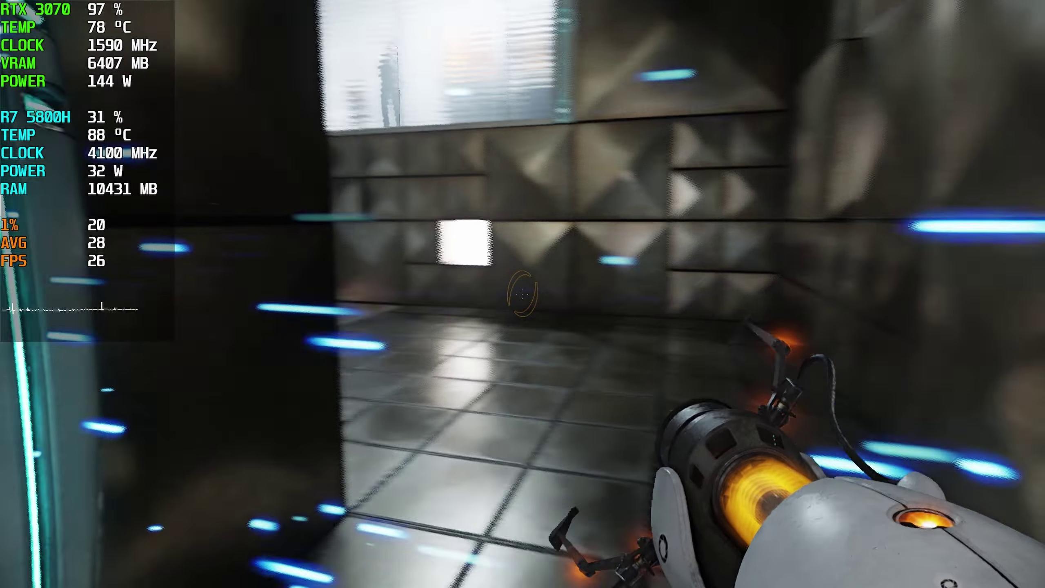
pyautogui.press('w')
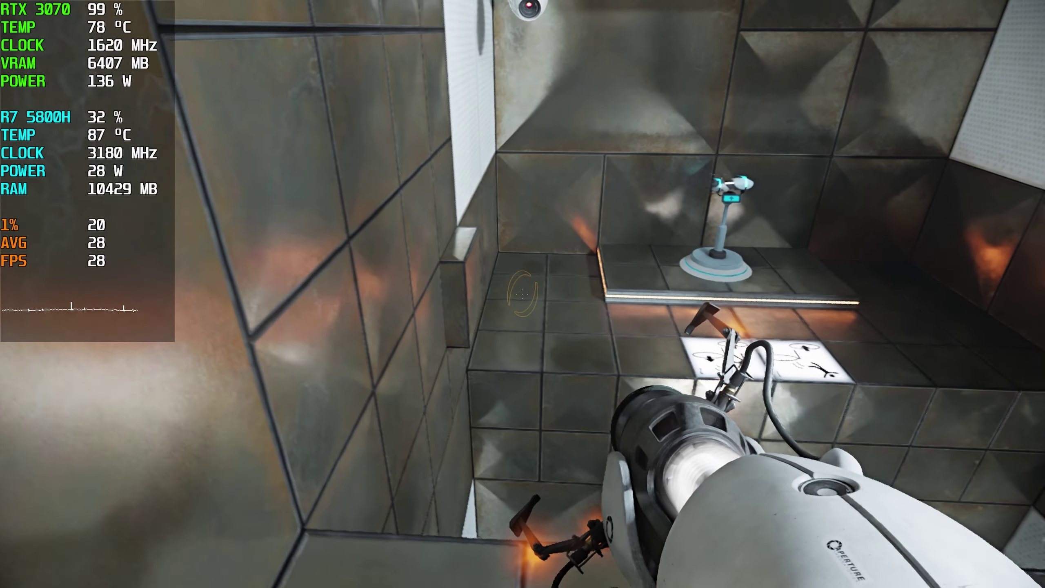
pyautogui.press('w')
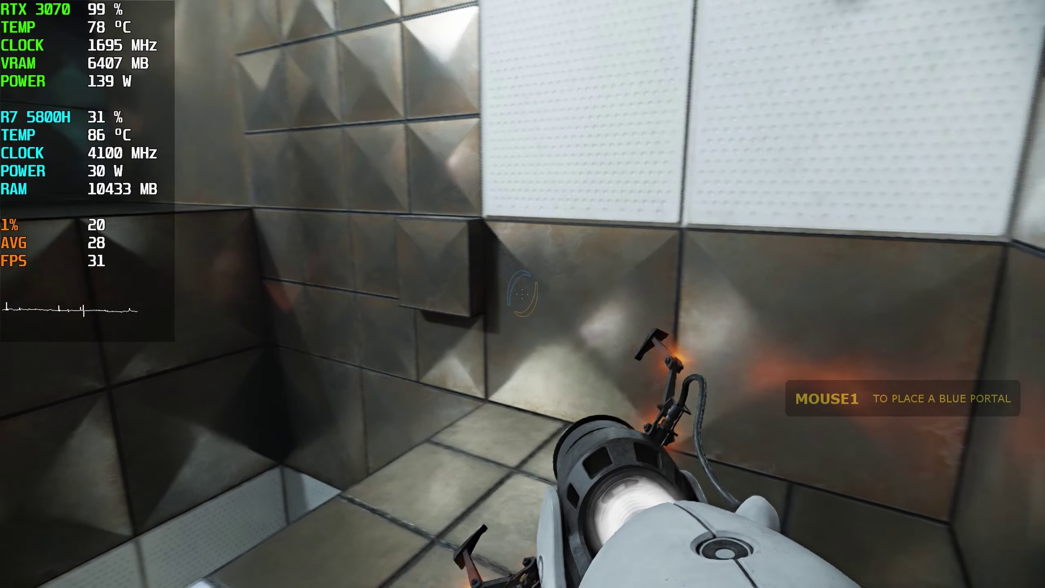
# - Place orange portals on the wall above the pit, go through, then add one beside the blue portal
pyautogui.press('w')
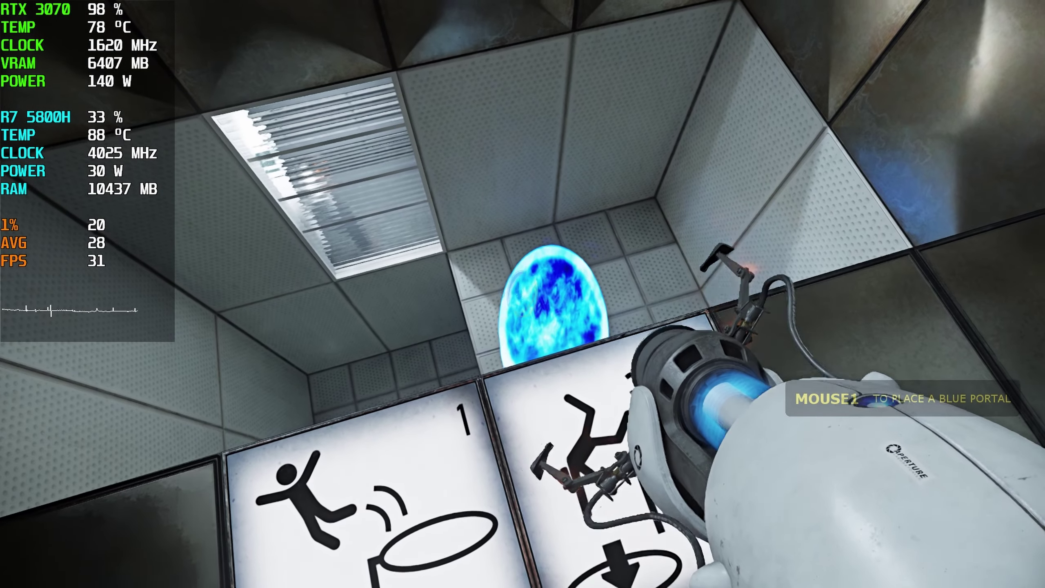
pyautogui.press('w')
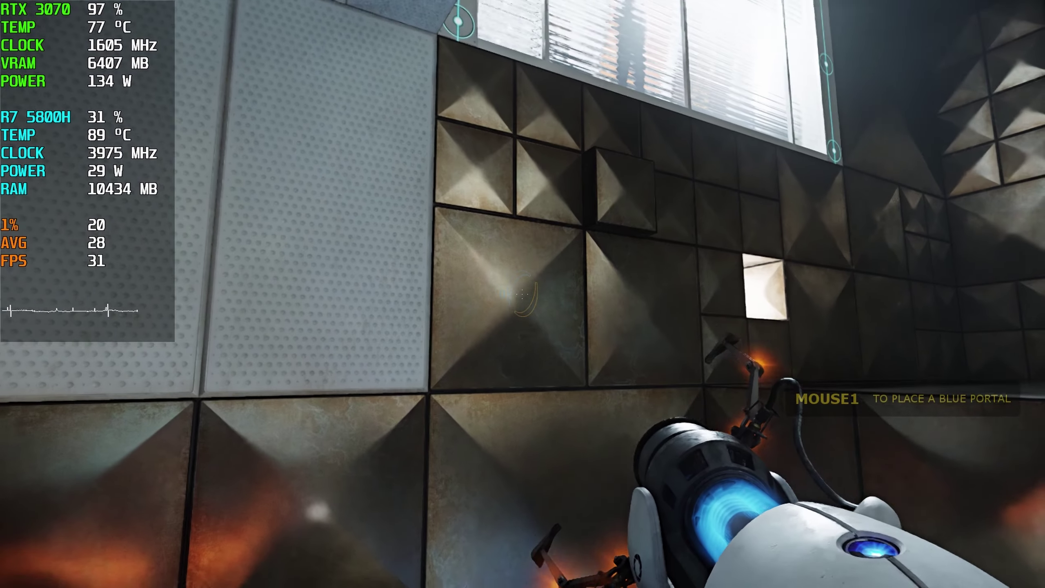
pyautogui.rightClick(523, 294)
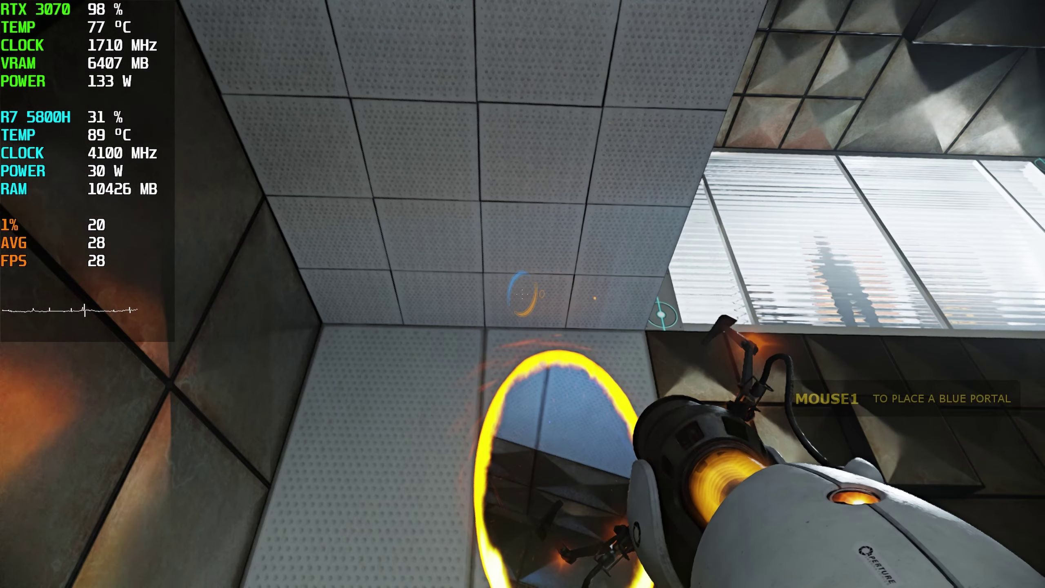
pyautogui.press('w')
pyautogui.press('w')
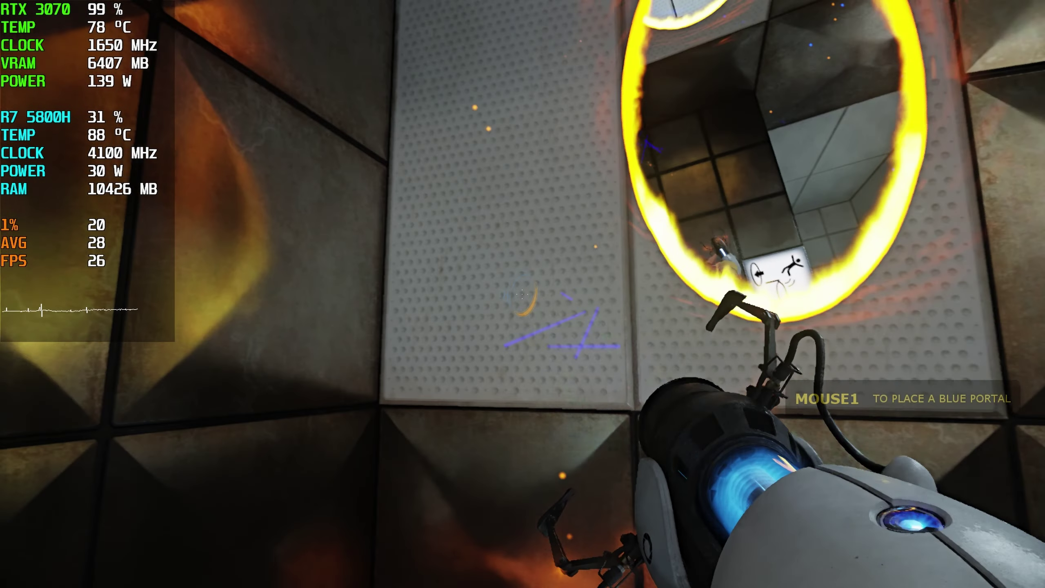
pyautogui.click(523, 294)
pyautogui.rightClick(522, 293)
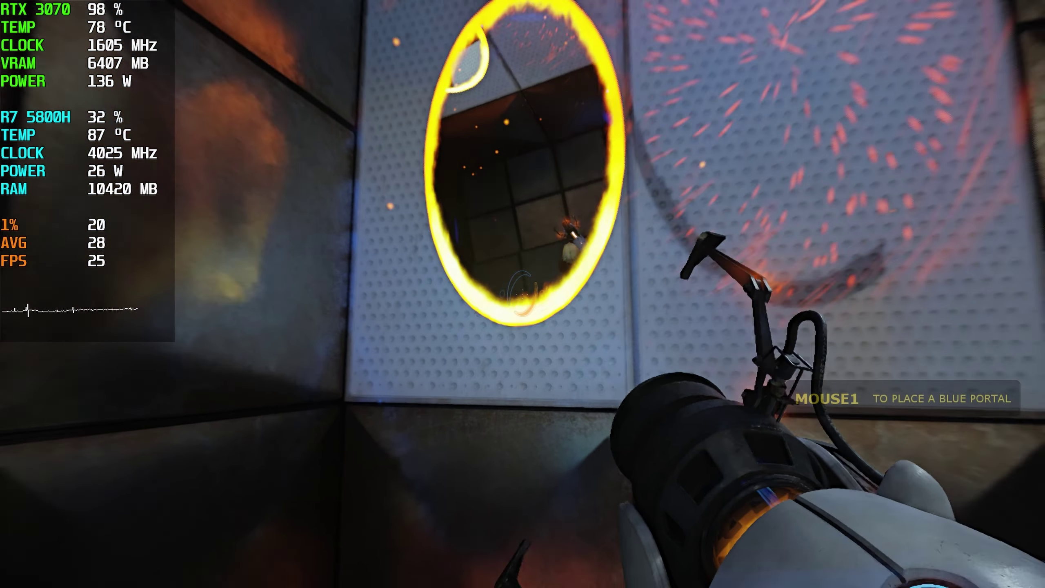
pyautogui.press('w')
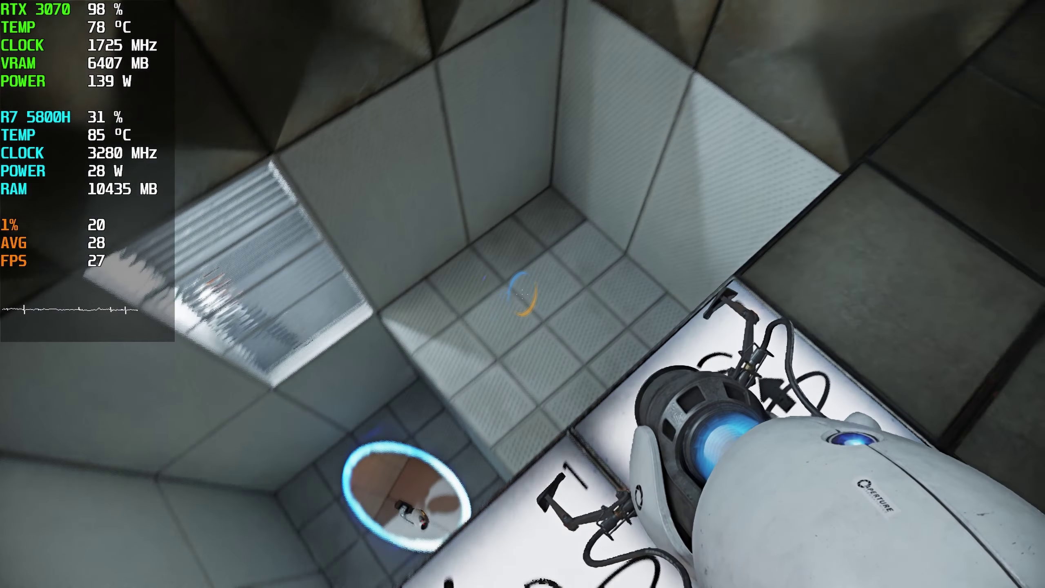
pyautogui.rightClick(523, 294)
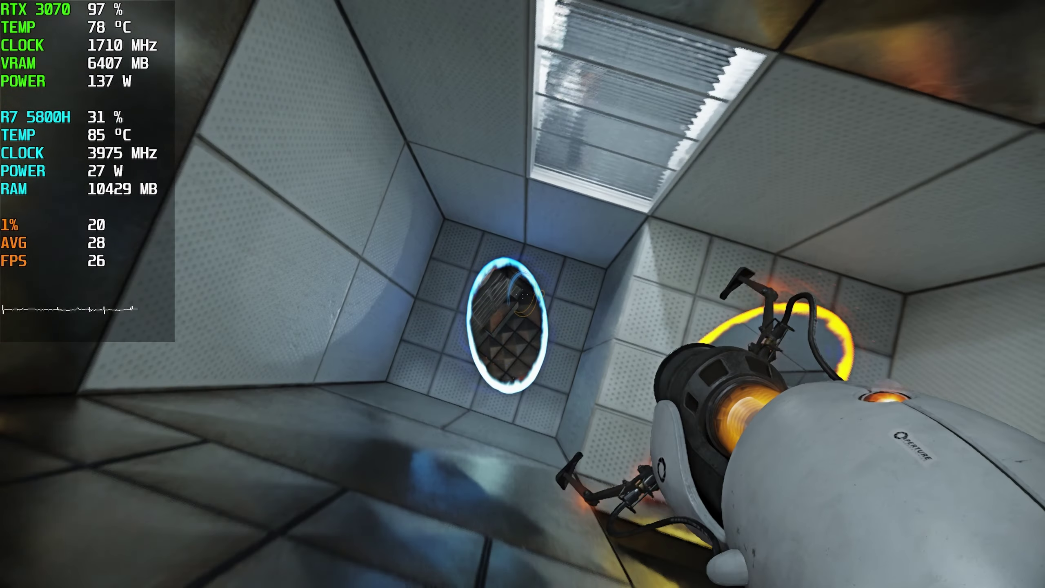